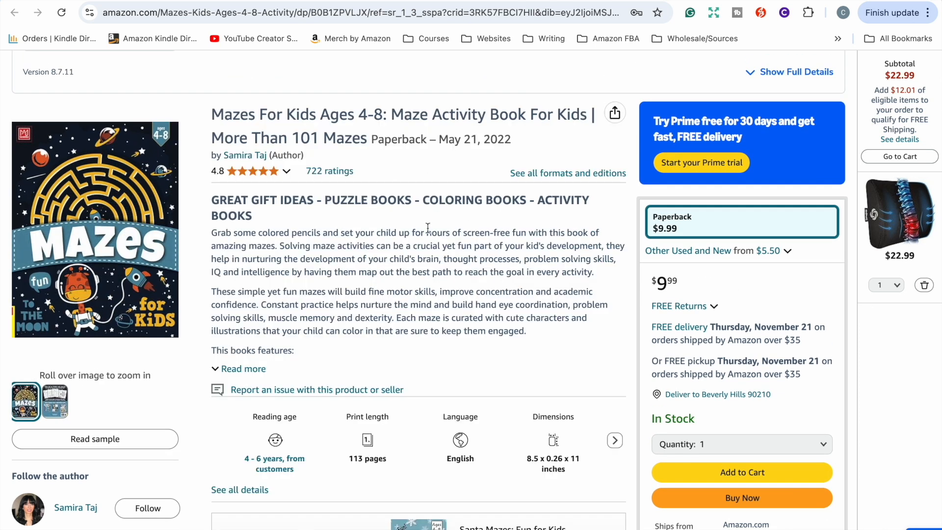
Step: Check the mazes book's sales rank against the Kindle sales calculator estimate, then return to the other maze book listing
{"action": "scroll", "coordinate": [425, 260], "scroll_direction": "up", "scroll_amount": 4}
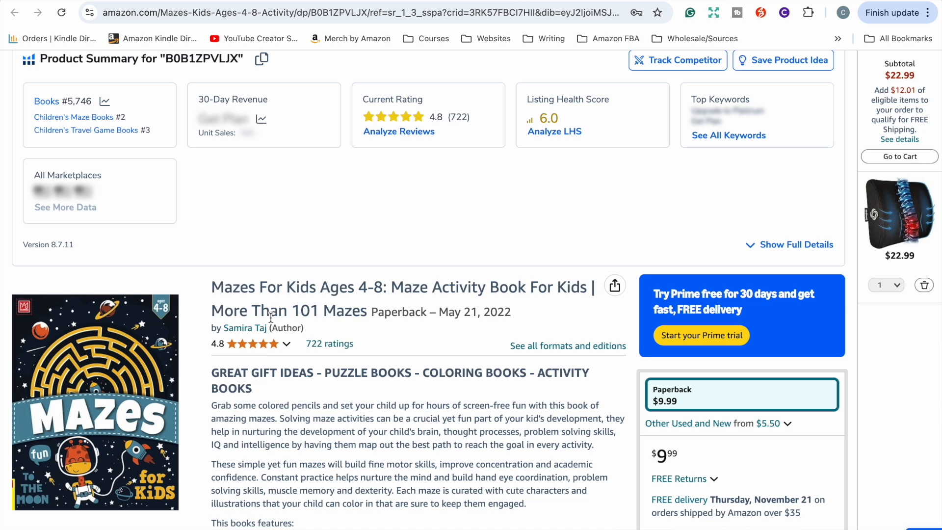
{"action": "key", "text": "ctrl+Tab"}
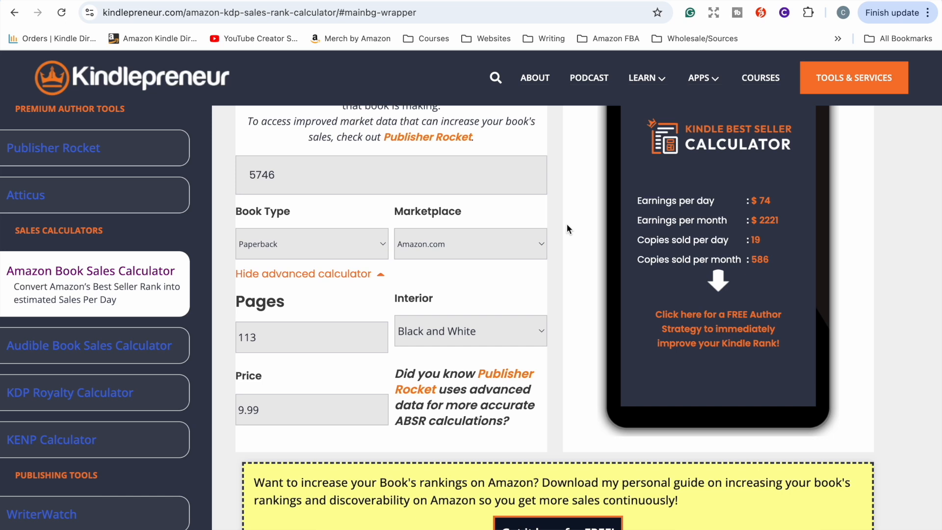
{"action": "key", "text": "ctrl+shift+Tab"}
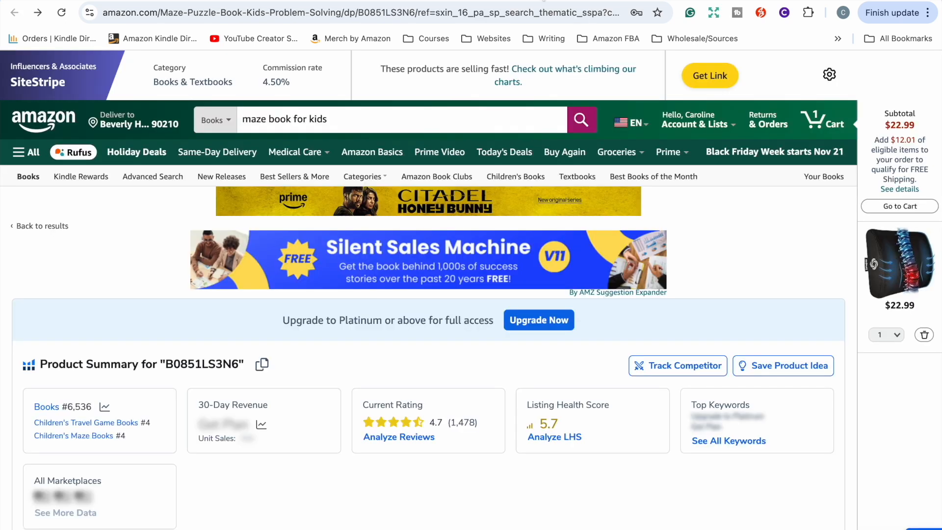
Step: Examine the Maze Puzzle Book for Kids listing, its rank, title and product details
{"action": "scroll", "coordinate": [547, 220], "scroll_direction": "down", "scroll_amount": 5}
{"action": "scroll", "coordinate": [546, 220], "scroll_direction": "down", "scroll_amount": 3}
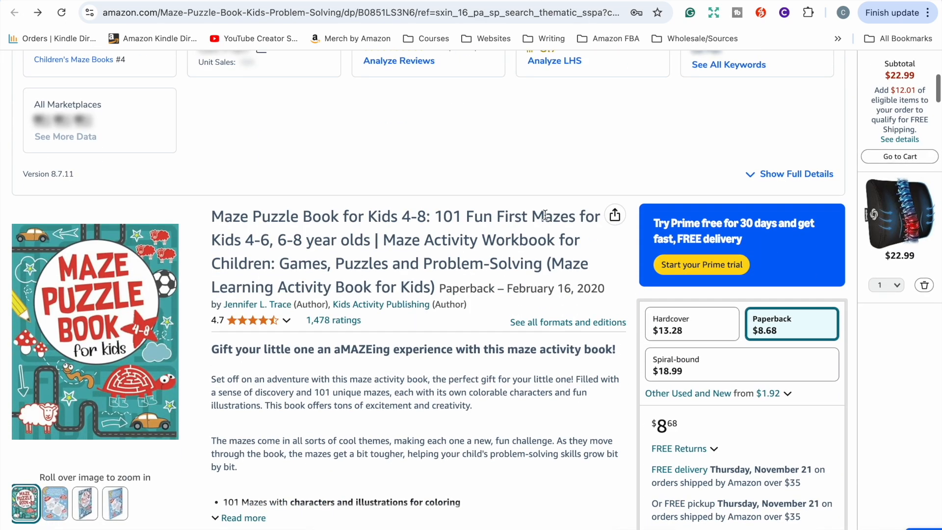
{"action": "scroll", "coordinate": [545, 216], "scroll_direction": "down", "scroll_amount": 1}
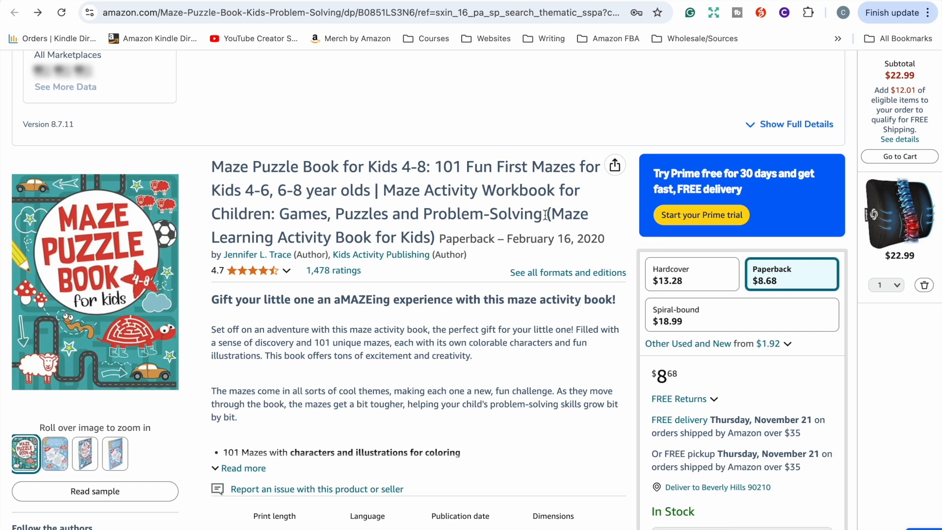
{"action": "scroll", "coordinate": [546, 214], "scroll_direction": "up", "scroll_amount": 3}
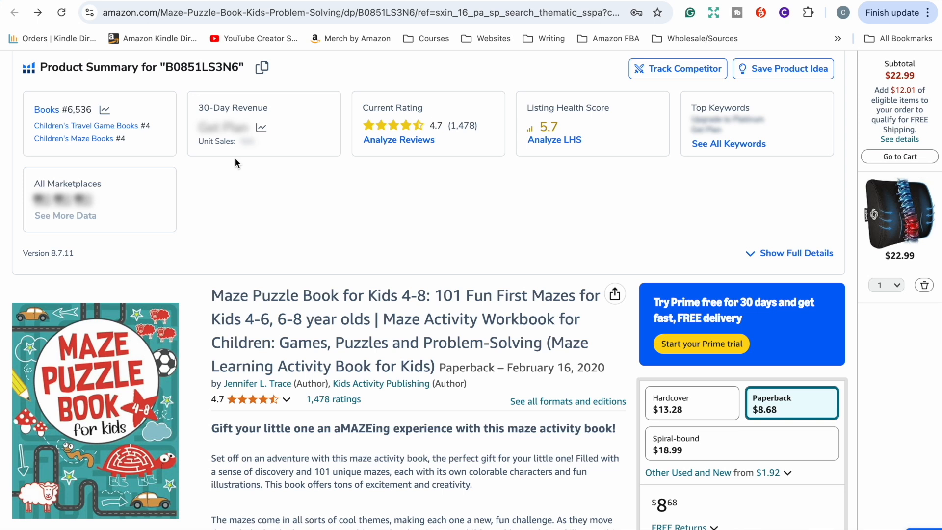
{"action": "scroll", "coordinate": [308, 258], "scroll_direction": "down", "scroll_amount": 2}
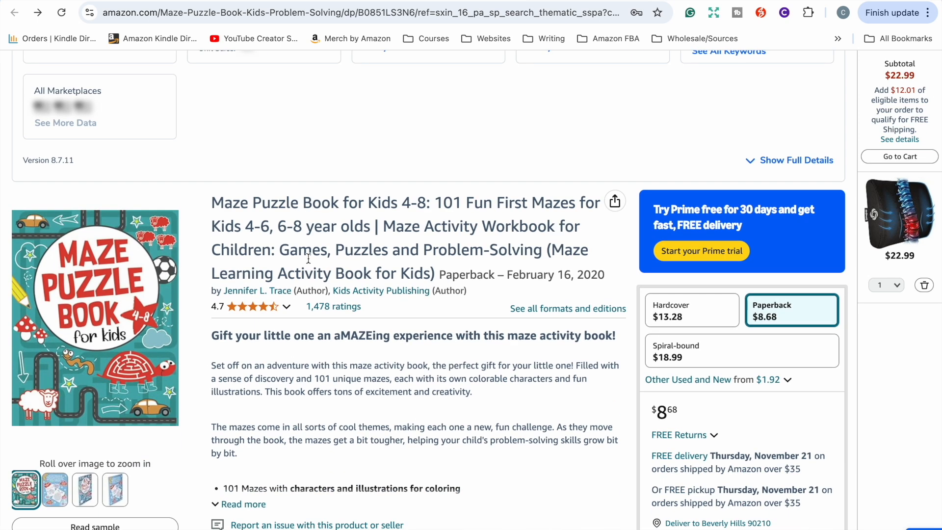
{"action": "scroll", "coordinate": [312, 268], "scroll_direction": "down", "scroll_amount": 2}
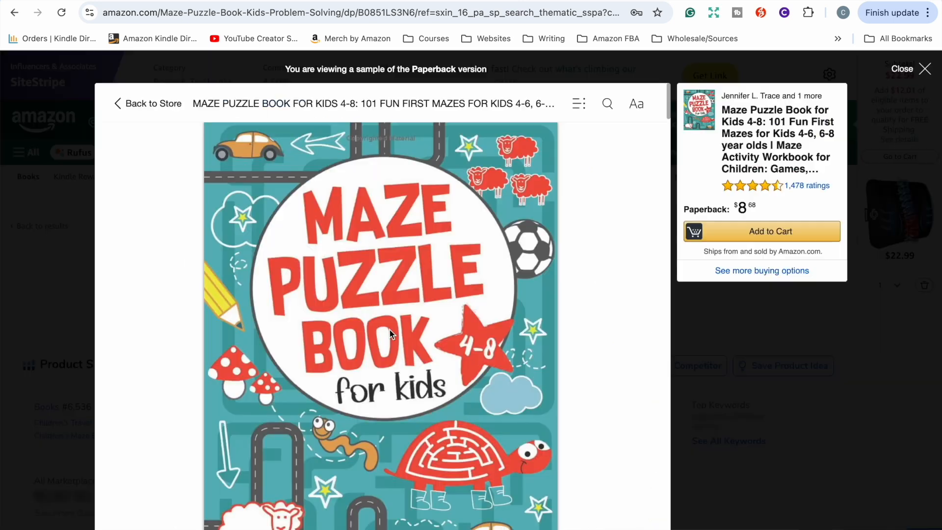
Step: Leaf through the book's sample pages to see its maze layouts
{"action": "scroll", "coordinate": [392, 334], "scroll_direction": "down", "scroll_amount": 20}
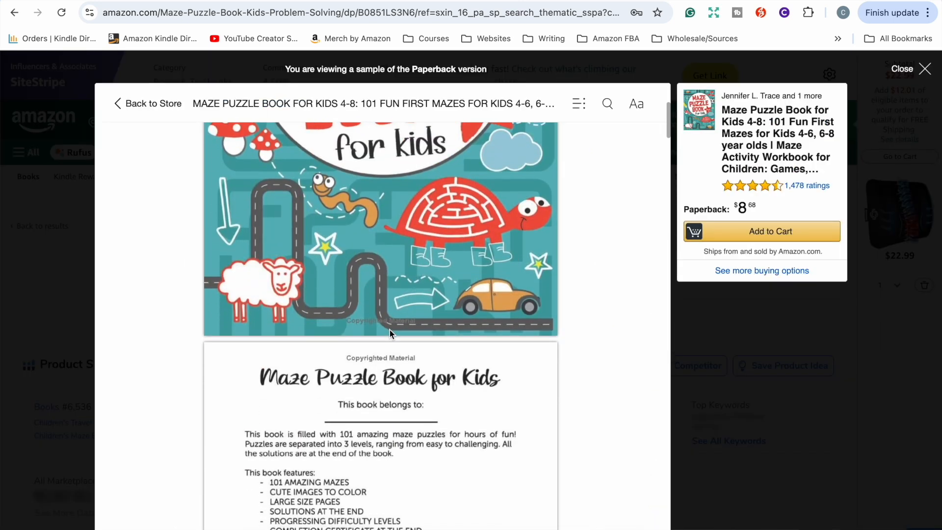
{"action": "scroll", "coordinate": [389, 330], "scroll_direction": "down", "scroll_amount": 15}
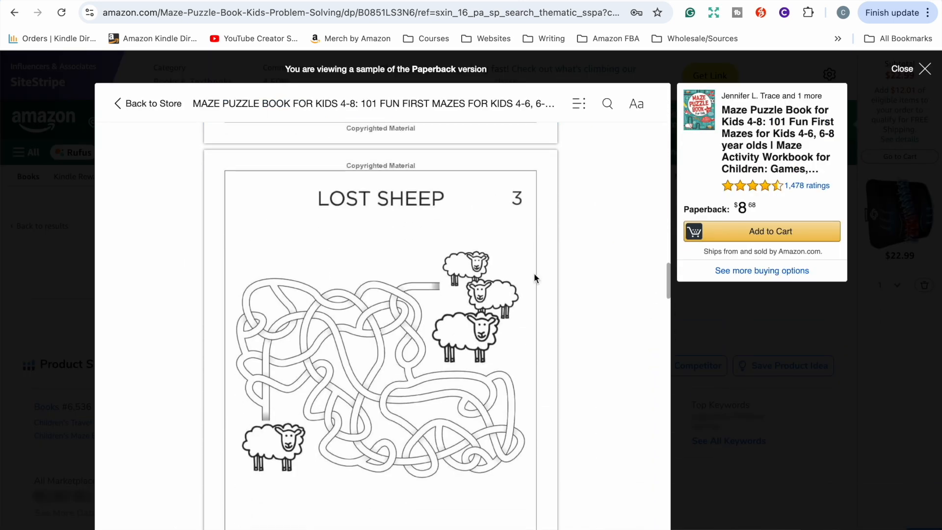
{"action": "scroll", "coordinate": [534, 274], "scroll_direction": "down", "scroll_amount": 10}
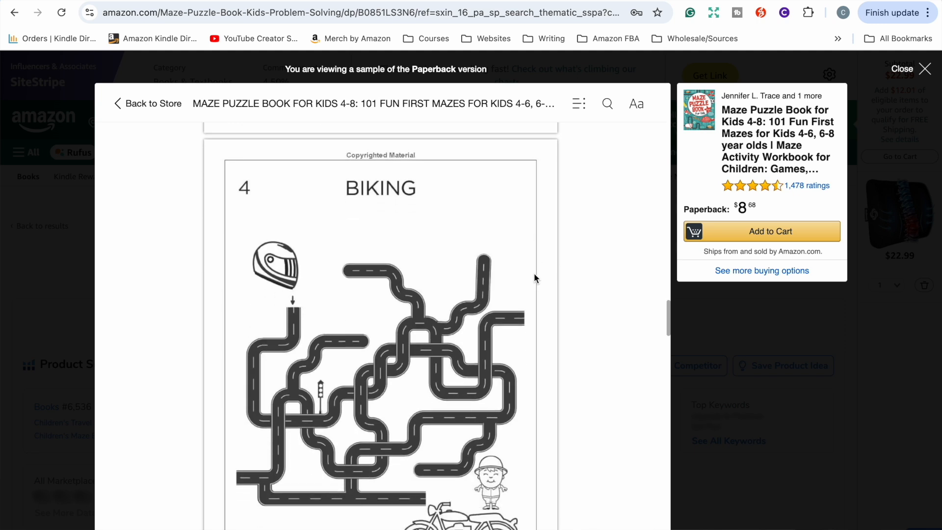
{"action": "scroll", "coordinate": [534, 272], "scroll_direction": "down", "scroll_amount": 6}
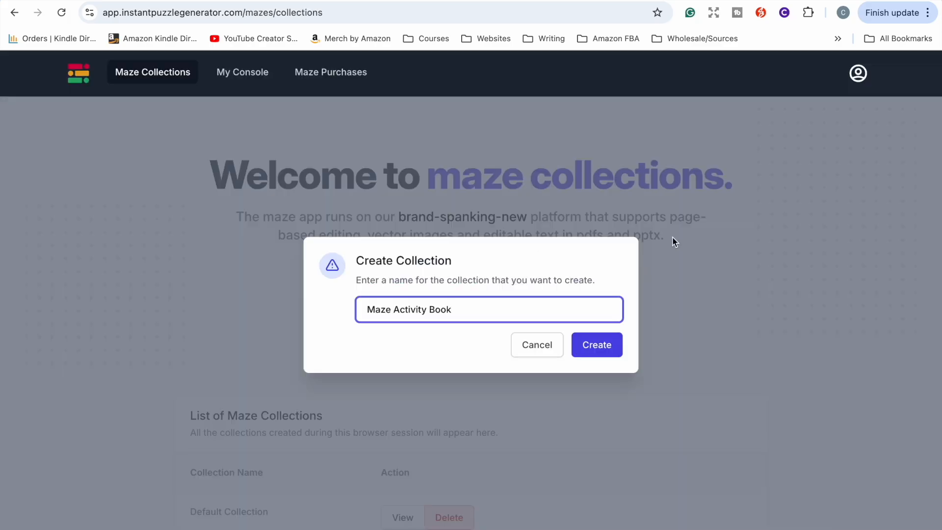
Step: Create a collection named Maze Activity Book and browse the page trim sizes in its page settings
{"action": "left_click", "coordinate": [596, 345]}
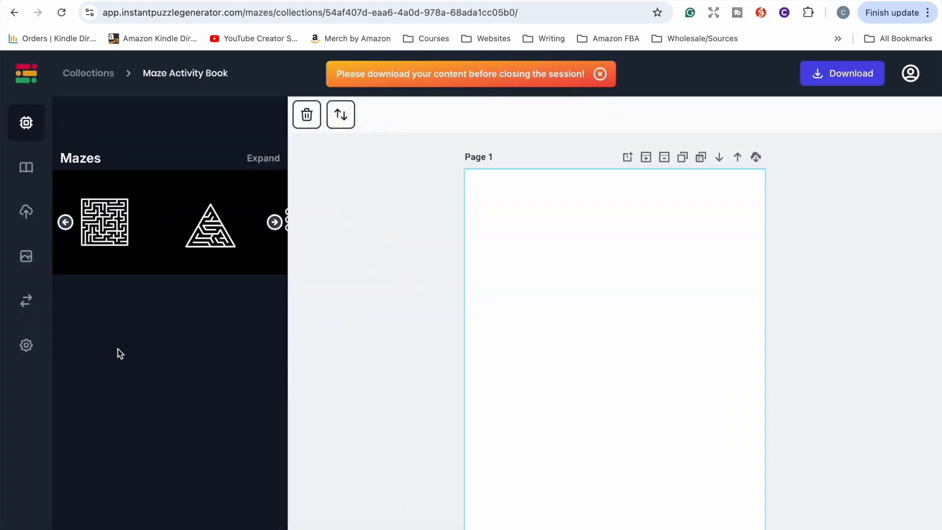
{"action": "left_click", "coordinate": [29, 345]}
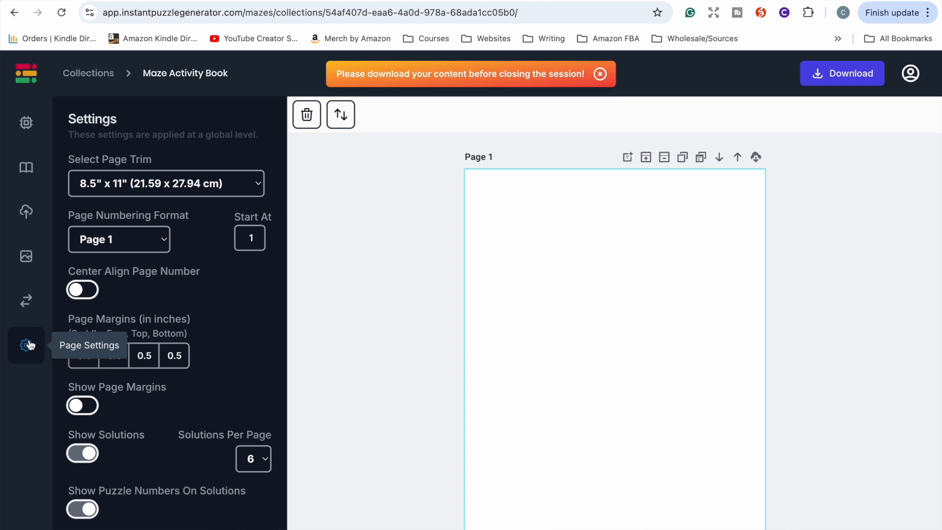
{"action": "left_click", "coordinate": [229, 184]}
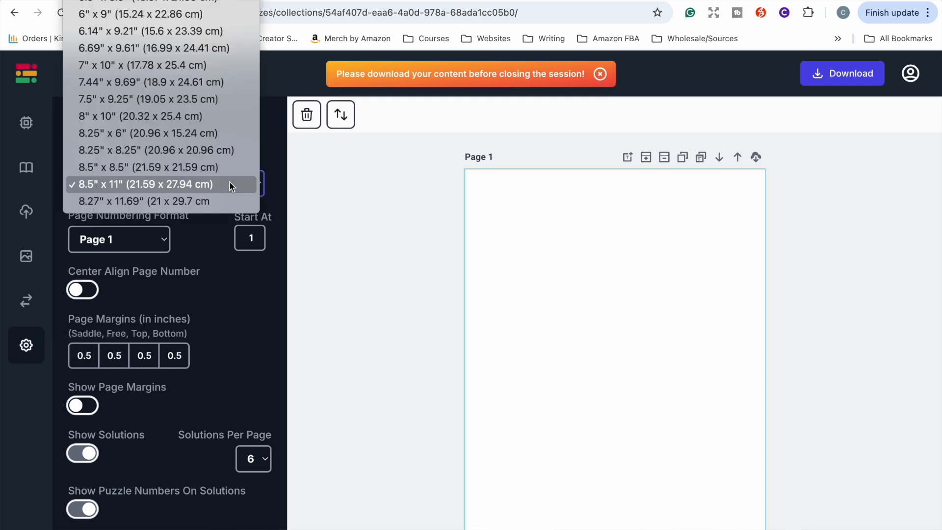
{"action": "scroll", "coordinate": [208, 93], "scroll_direction": "up", "scroll_amount": 2}
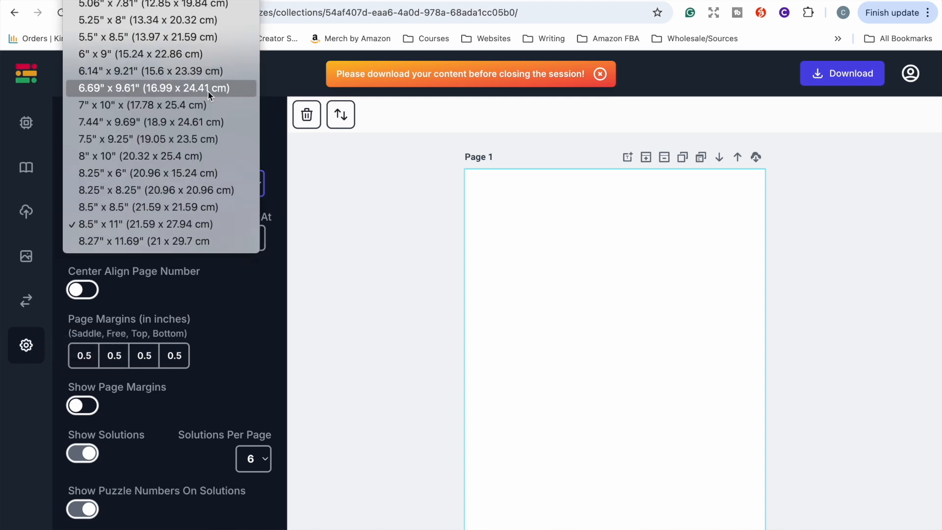
{"action": "left_click", "coordinate": [270, 147]}
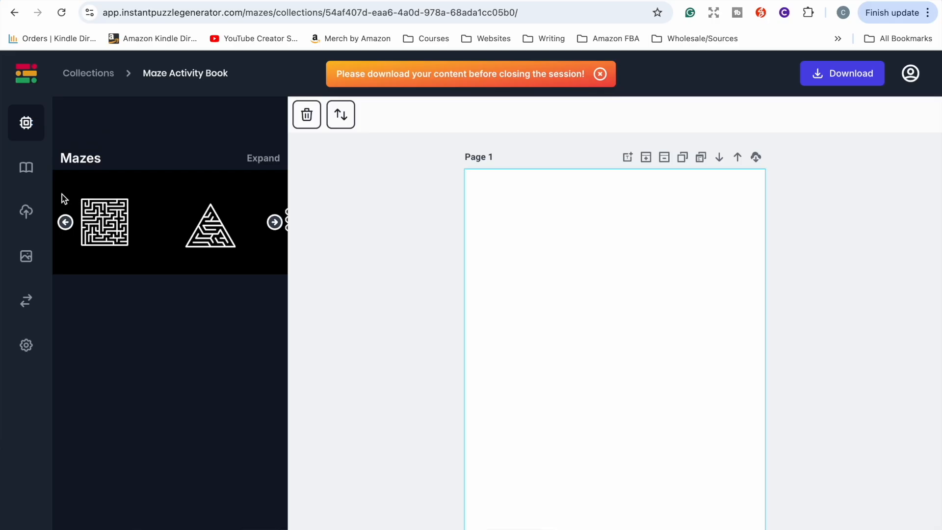
Step: Browse the maze styles and add a square maze to page 1
{"action": "left_click", "coordinate": [276, 222]}
{"action": "left_click", "coordinate": [276, 222]}
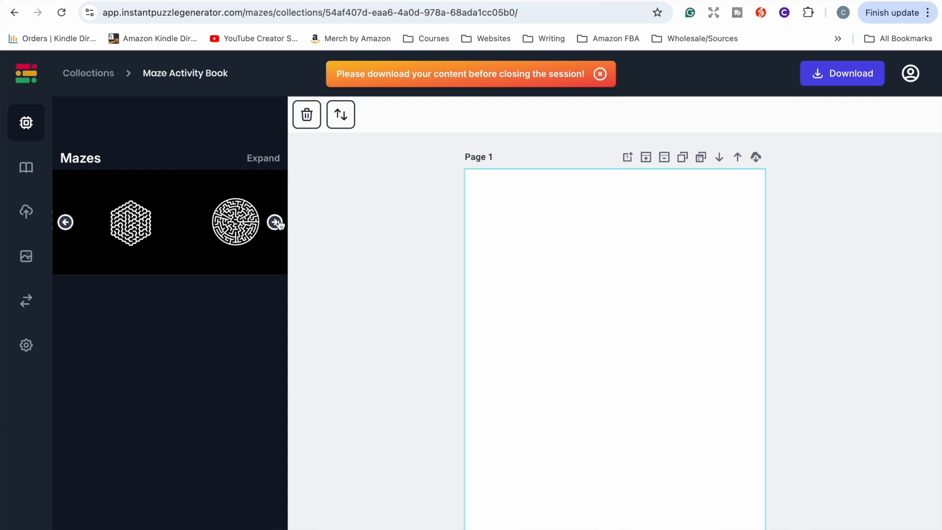
{"action": "left_click", "coordinate": [67, 225]}
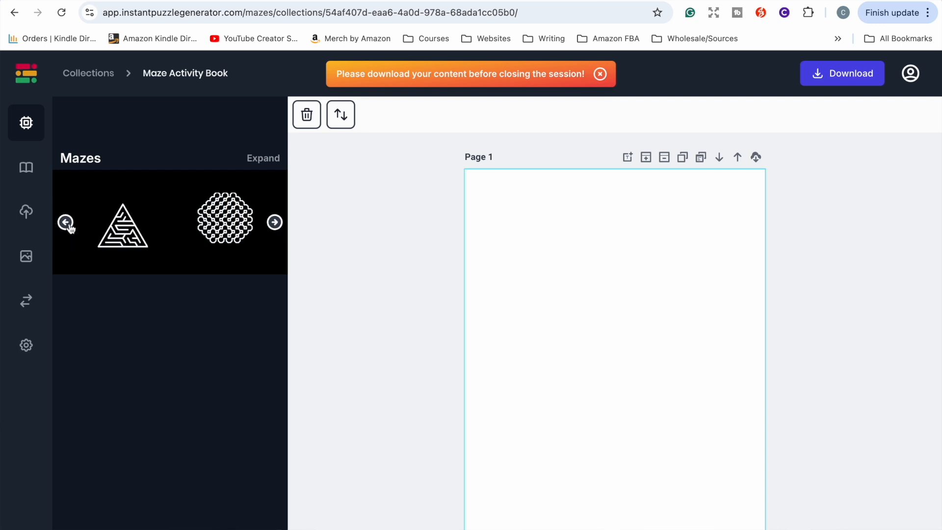
{"action": "left_click", "coordinate": [66, 224]}
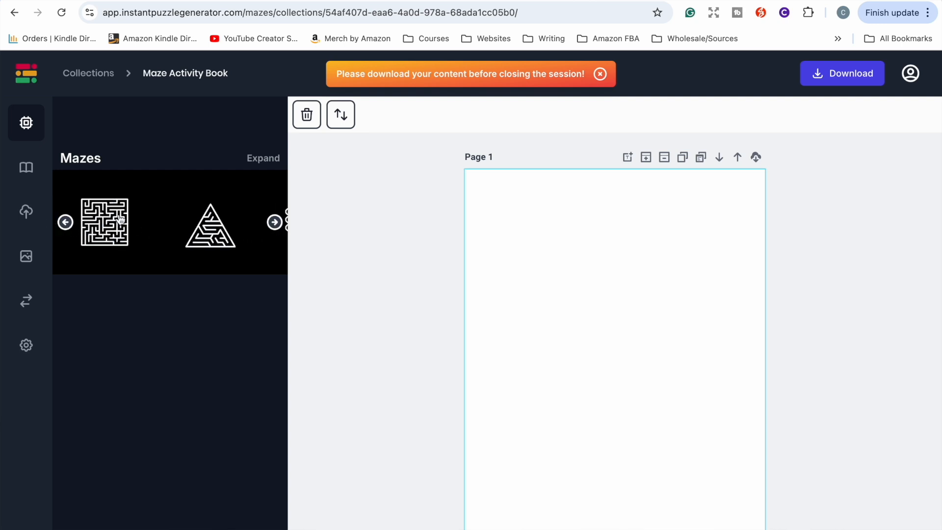
{"action": "left_click", "coordinate": [100, 232]}
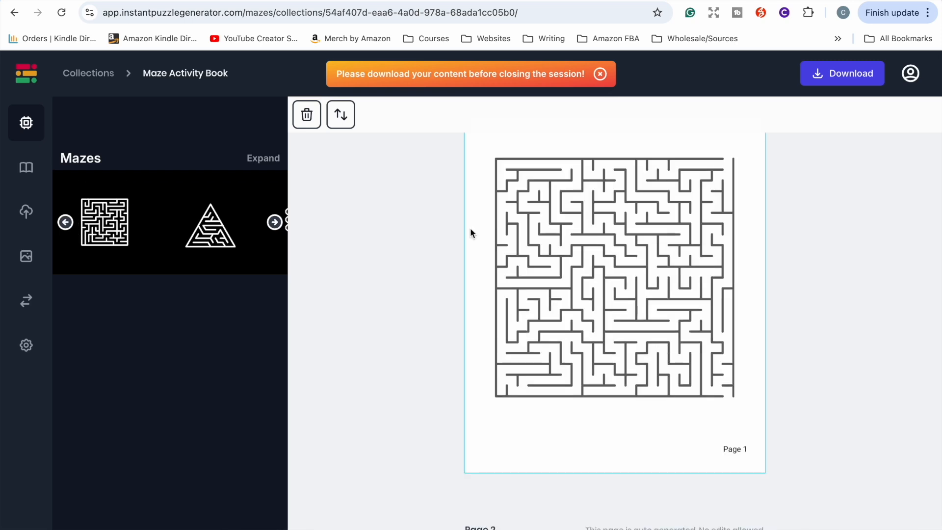
Step: Select the square maze and set its number of rows to 10
{"action": "scroll", "coordinate": [531, 268], "scroll_direction": "up", "scroll_amount": 1}
{"action": "left_click", "coordinate": [574, 278]}
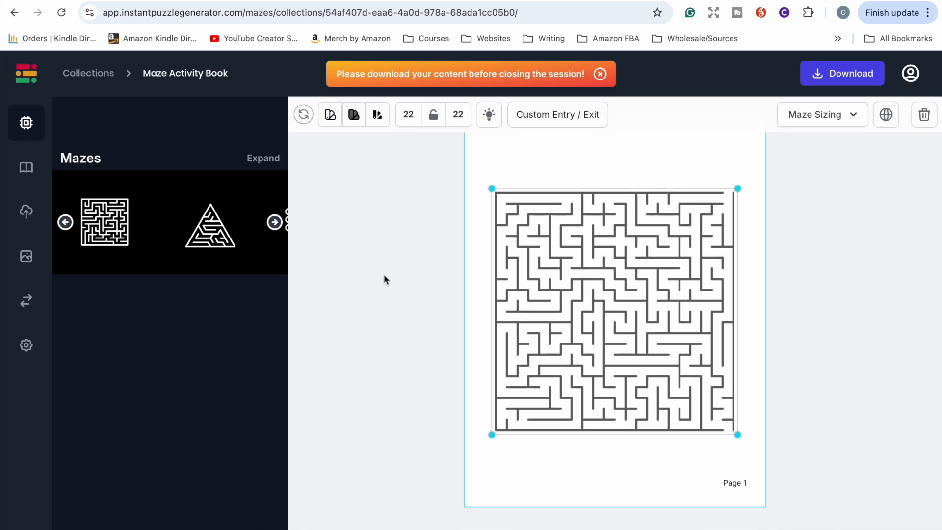
{"action": "scroll", "coordinate": [384, 275], "scroll_direction": "up", "scroll_amount": 2}
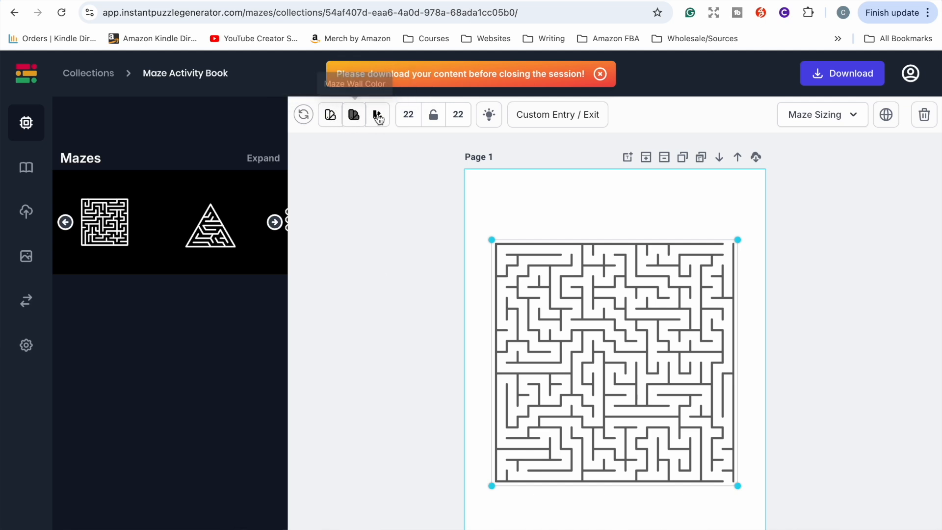
{"action": "left_click", "coordinate": [412, 118]}
{"action": "key", "text": "BackSpace"}
{"action": "key", "text": "BackSpace"}
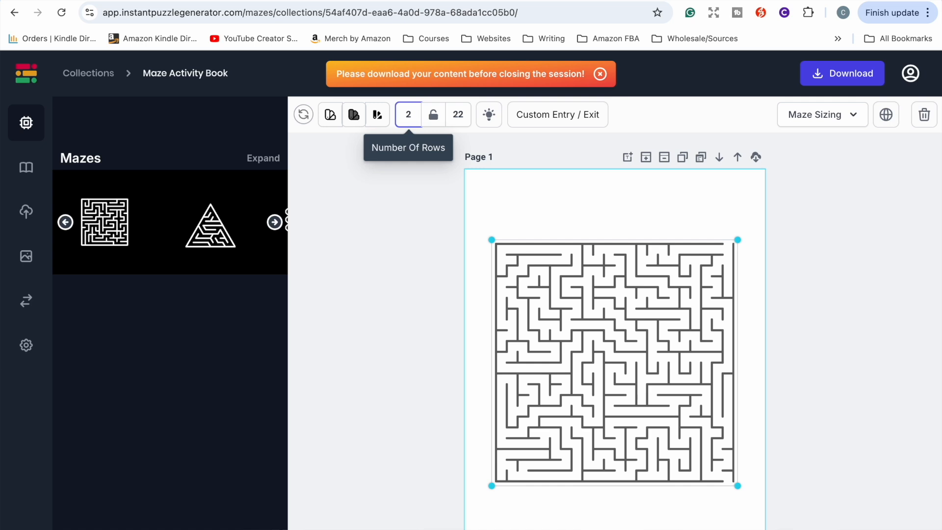
{"action": "type", "text": "0"}
{"action": "left_click", "coordinate": [467, 241]}
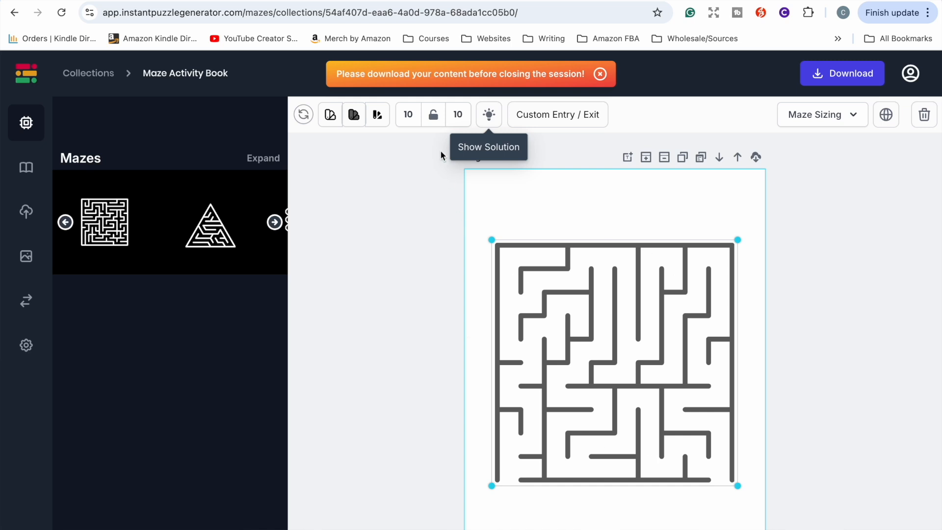
Step: Preview the maze's solution path and hide it again
{"action": "left_click", "coordinate": [490, 116]}
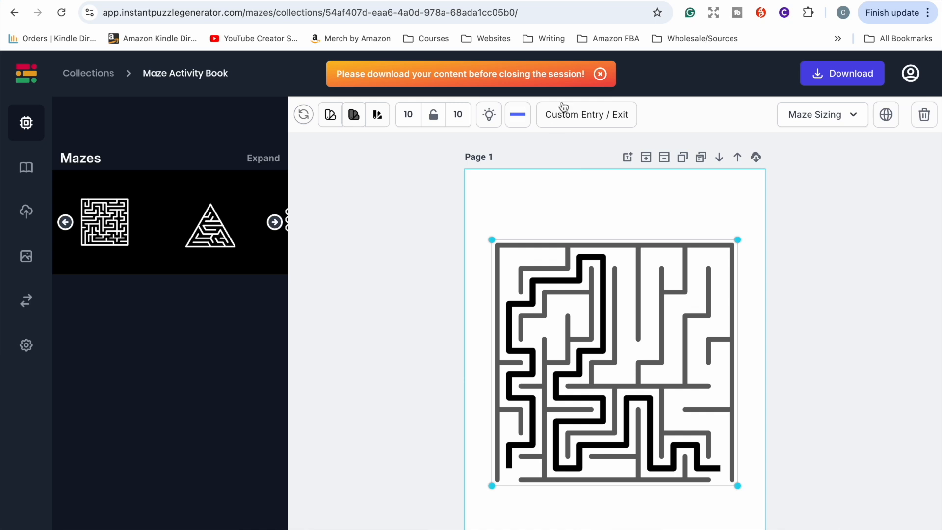
{"action": "left_click", "coordinate": [519, 123]}
{"action": "left_click", "coordinate": [489, 114]}
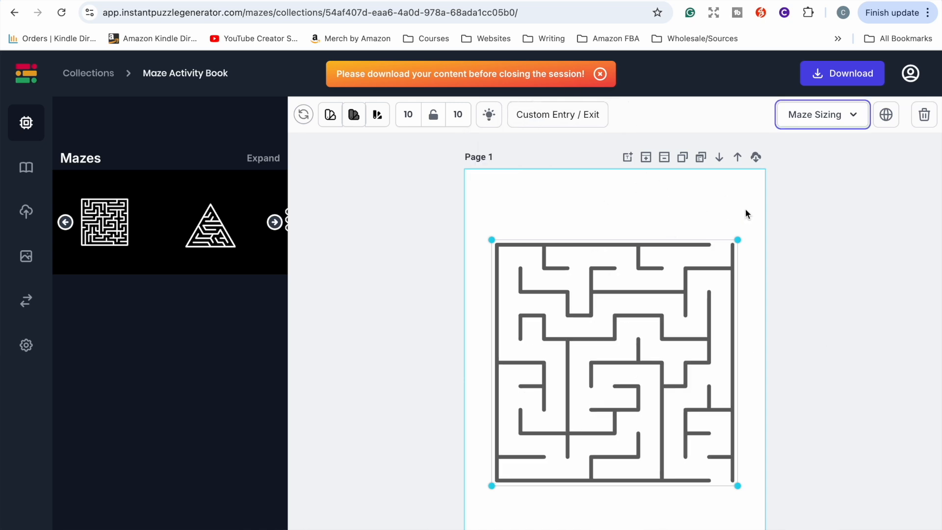
Step: Adjust the square maze's complexity and wall thickness in Maze Sizing
{"action": "left_click", "coordinate": [846, 116]}
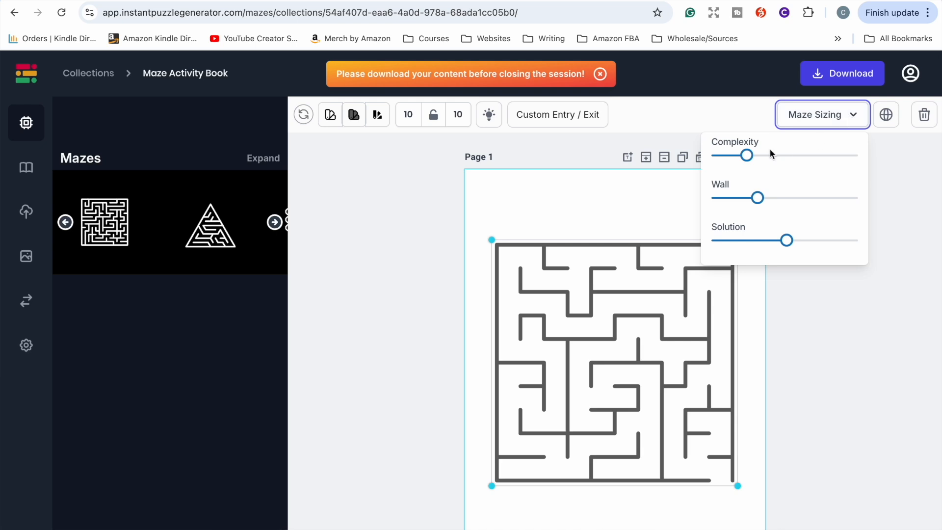
{"action": "left_click_drag", "start_coordinate": [763, 155], "coordinate": [806, 155]}
{"action": "left_click_drag", "start_coordinate": [758, 197], "coordinate": [794, 192]}
{"action": "left_click_drag", "start_coordinate": [806, 156], "coordinate": [740, 159]}
{"action": "left_click", "coordinate": [815, 321]}
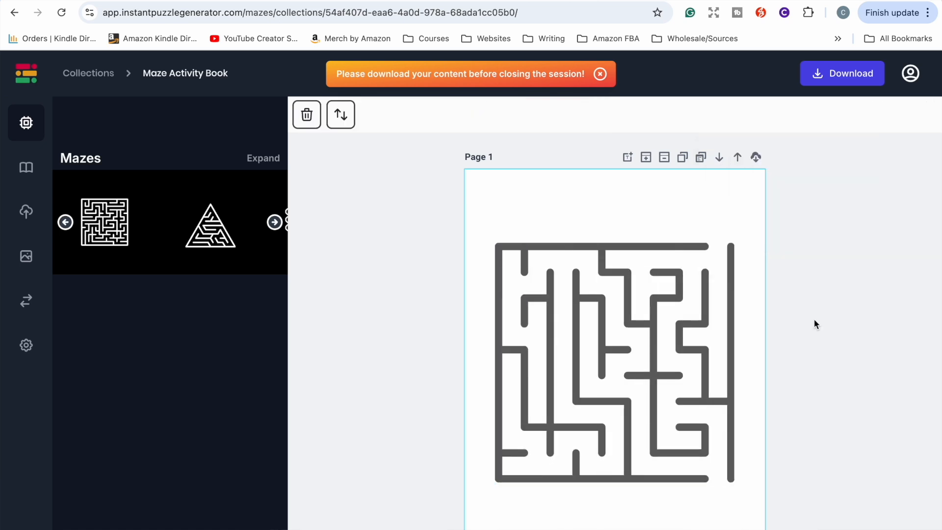
Step: Add a second page and place a hexagonal maze on it
{"action": "left_click", "coordinate": [647, 158]}
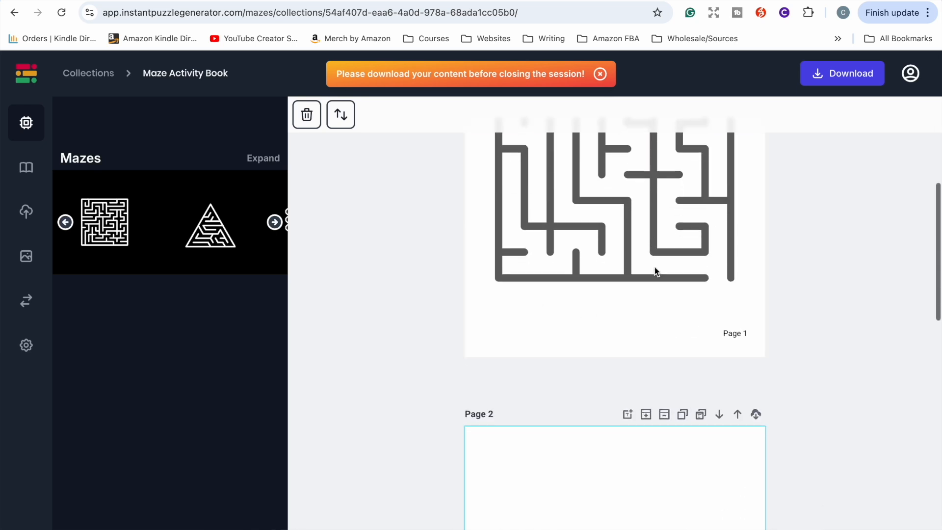
{"action": "left_click", "coordinate": [274, 223]}
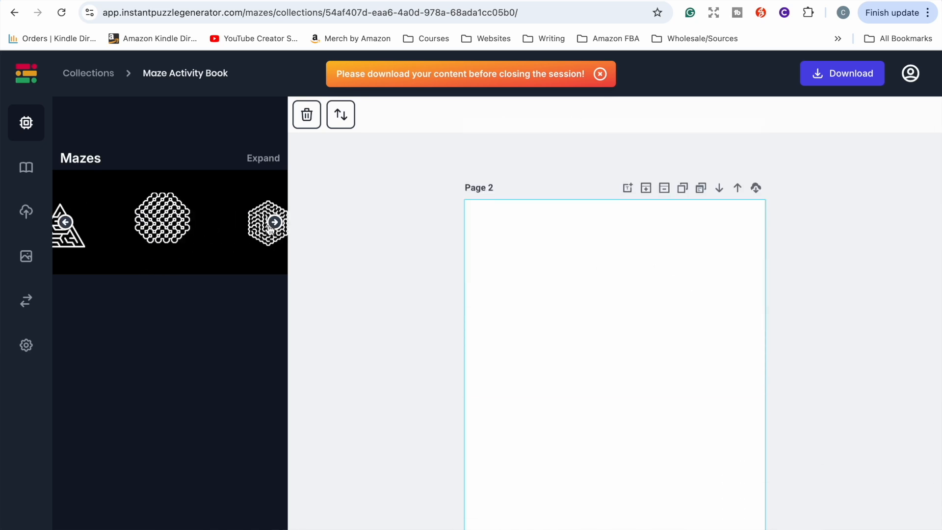
{"action": "left_click", "coordinate": [209, 228]}
{"action": "left_click", "coordinate": [618, 389]}
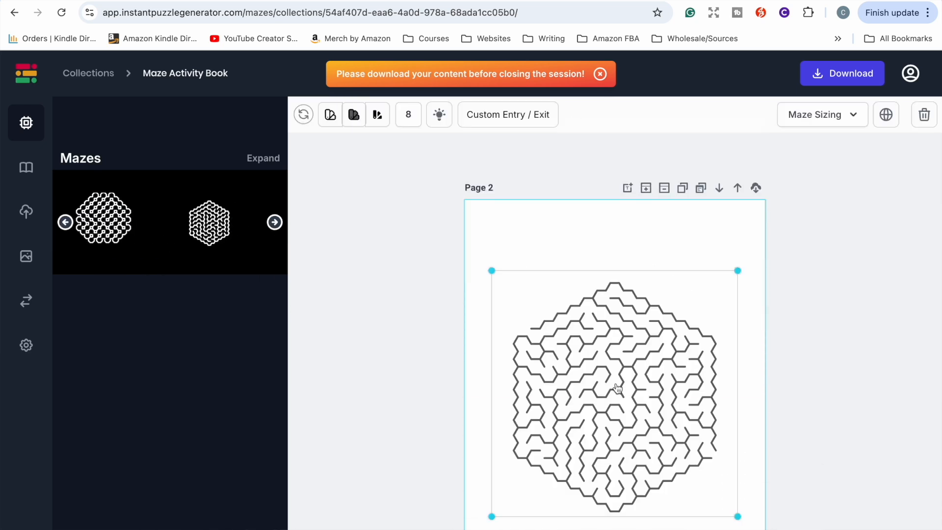
Step: Lower the hexagonal maze's complexity to 4 and slightly reduce its wall thickness
{"action": "left_click", "coordinate": [854, 116]}
{"action": "left_click_drag", "start_coordinate": [771, 155], "coordinate": [738, 156]}
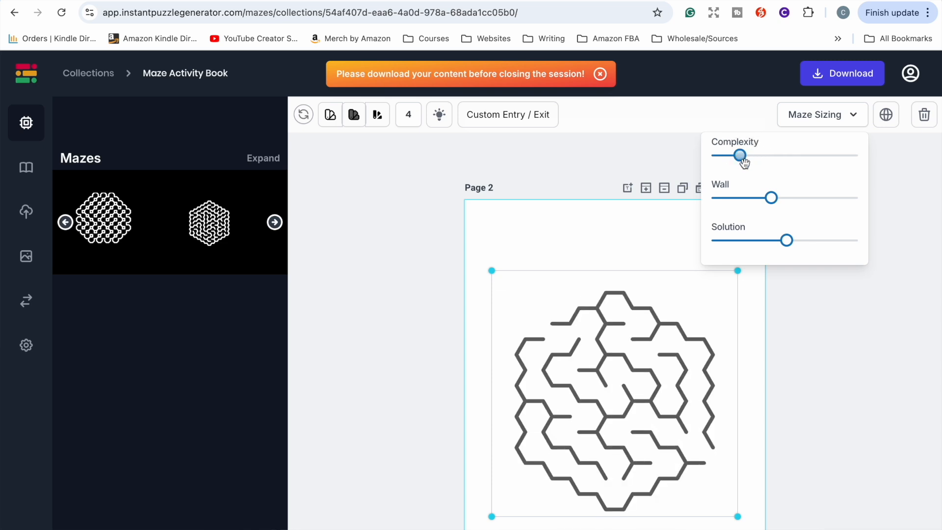
{"action": "mouse_move", "coordinate": [772, 197]}
{"action": "left_mouse_down"}
{"action": "mouse_move", "coordinate": [788, 196]}
{"action": "mouse_move", "coordinate": [767, 199]}
{"action": "left_mouse_up"}
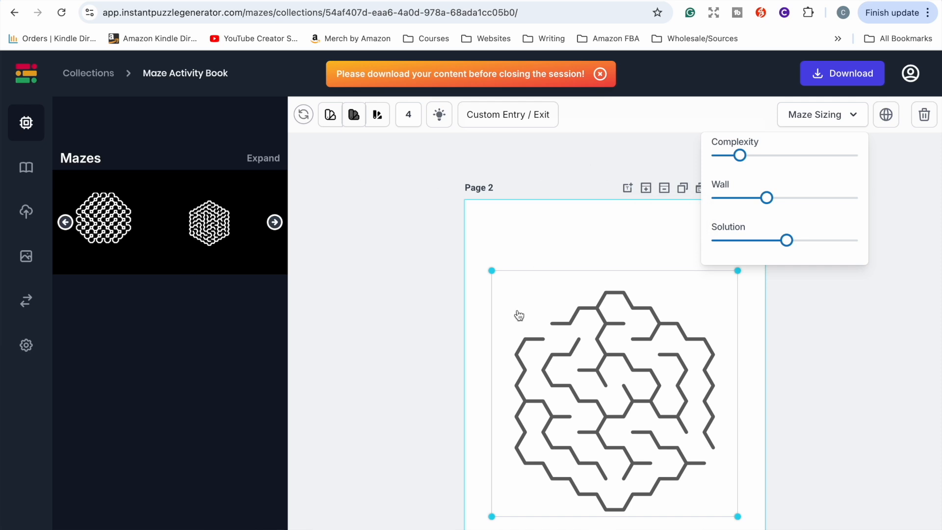
Step: Add the hot-air-balloon background from Design Elements to page 2 and stretch it to fill the page
{"action": "left_click", "coordinate": [28, 264]}
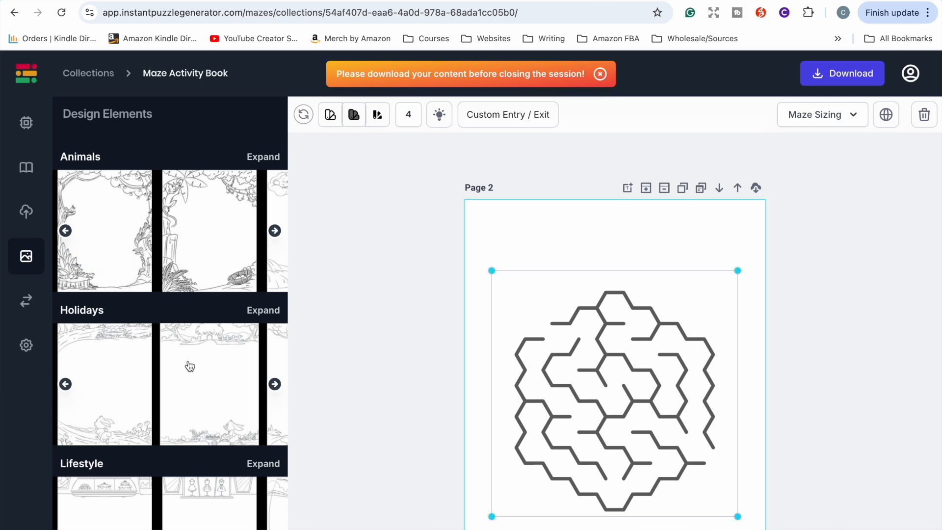
{"action": "scroll", "coordinate": [189, 374], "scroll_direction": "down", "scroll_amount": 5}
{"action": "left_click", "coordinate": [204, 349]}
{"action": "scroll", "coordinate": [406, 392], "scroll_direction": "down", "scroll_amount": 2}
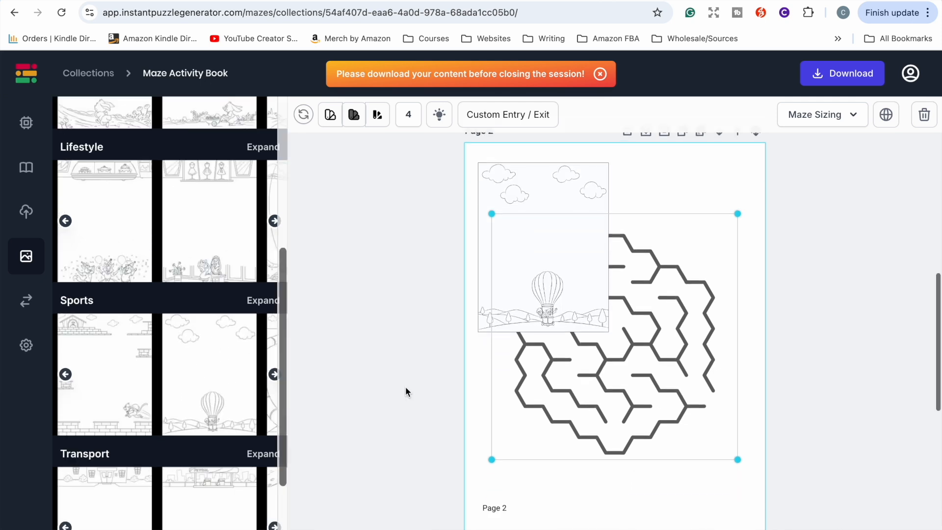
{"action": "left_click", "coordinate": [564, 301]}
{"action": "left_click_drag", "start_coordinate": [609, 334], "coordinate": [703, 409]}
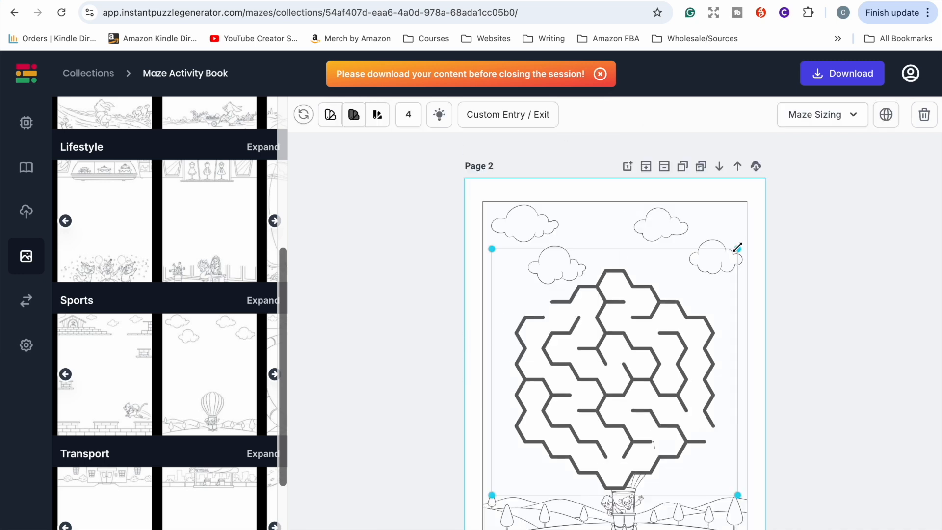
Step: Shrink the hexagonal maze, move it into the sky above the balloon, and thin its walls in Maze Sizing
{"action": "left_click_drag", "start_coordinate": [736, 249], "coordinate": [667, 338]}
{"action": "left_click_drag", "start_coordinate": [629, 386], "coordinate": [634, 348]}
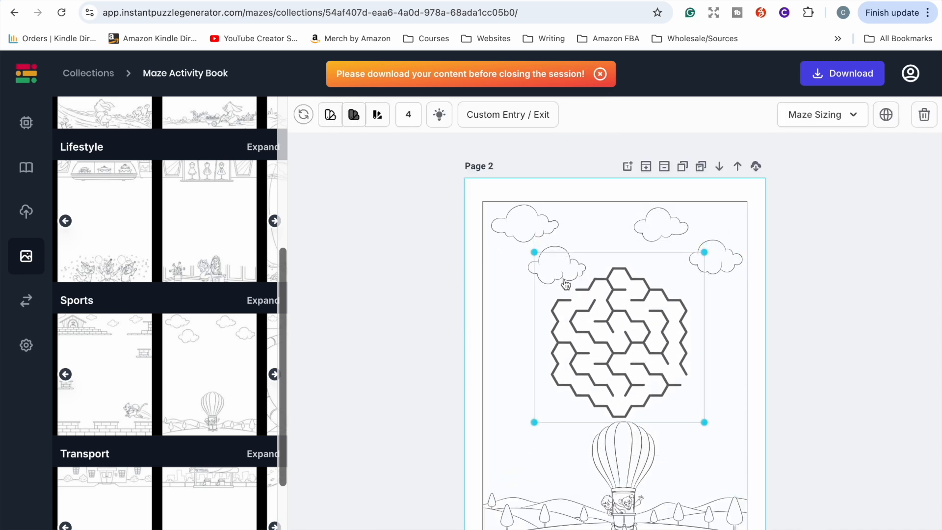
{"action": "left_click", "coordinate": [820, 116]}
{"action": "left_click", "coordinate": [751, 199]}
{"action": "left_click_drag", "start_coordinate": [751, 201], "coordinate": [725, 199]}
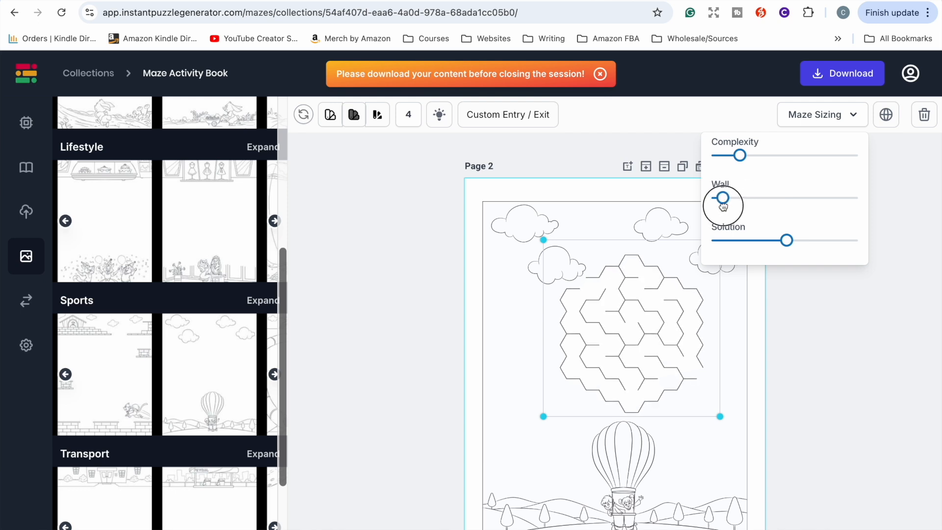
{"action": "left_click", "coordinate": [676, 361]}
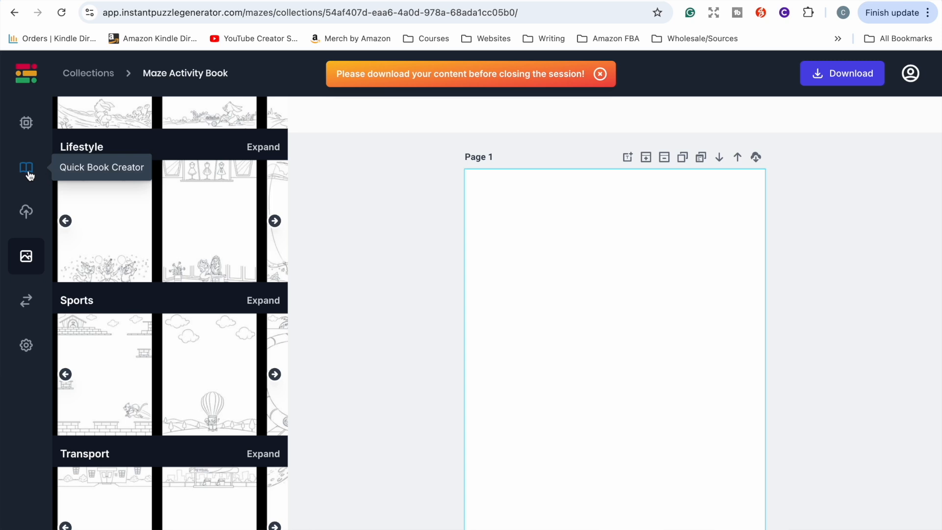
Step: Create a quick book with Simple, Medium and Complex levels and 20 pages each of rectangle, triangle, hexagon, octagon and circular mazes
{"action": "left_click", "coordinate": [28, 172]}
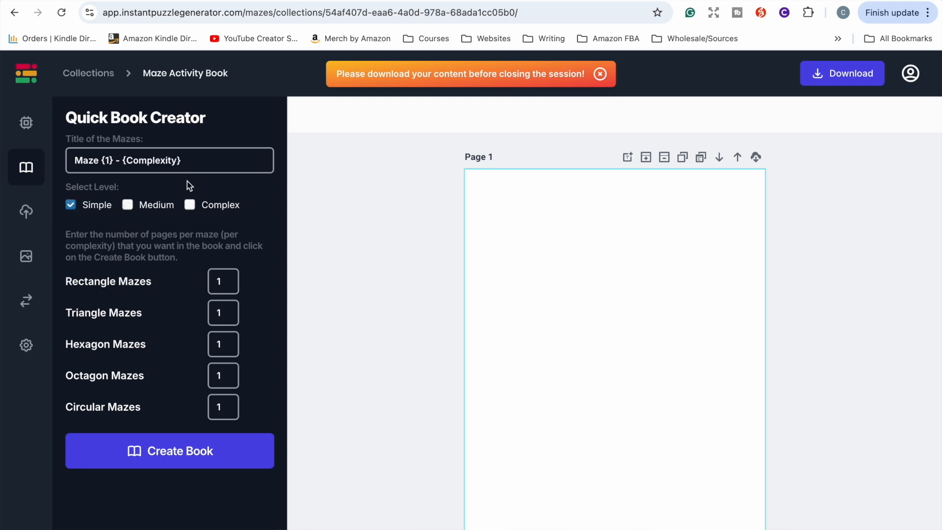
{"action": "left_click", "coordinate": [128, 205]}
{"action": "left_click", "coordinate": [191, 206]}
{"action": "double_click", "coordinate": [228, 287]}
{"action": "type", "text": "20"}
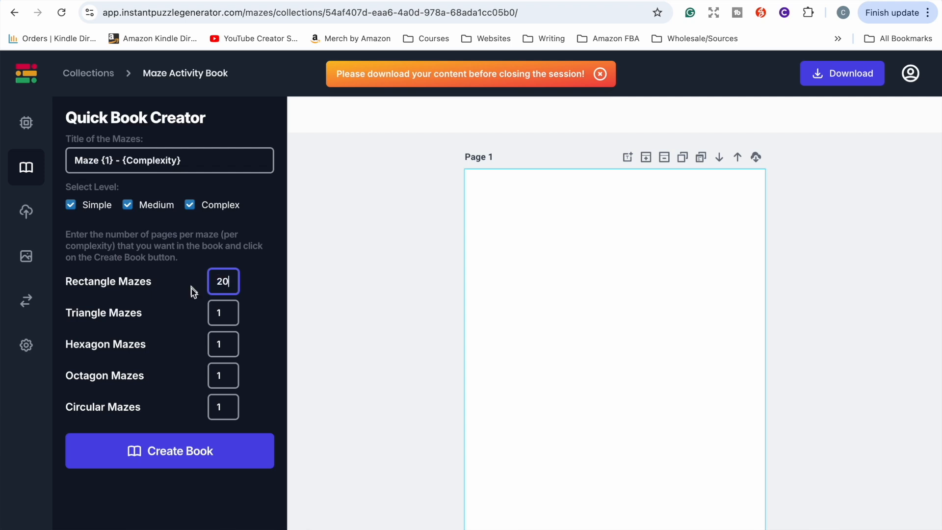
{"action": "key", "text": "Tab"}
{"action": "type", "text": "20"}
{"action": "key", "text": "Tab"}
{"action": "type", "text": "20"}
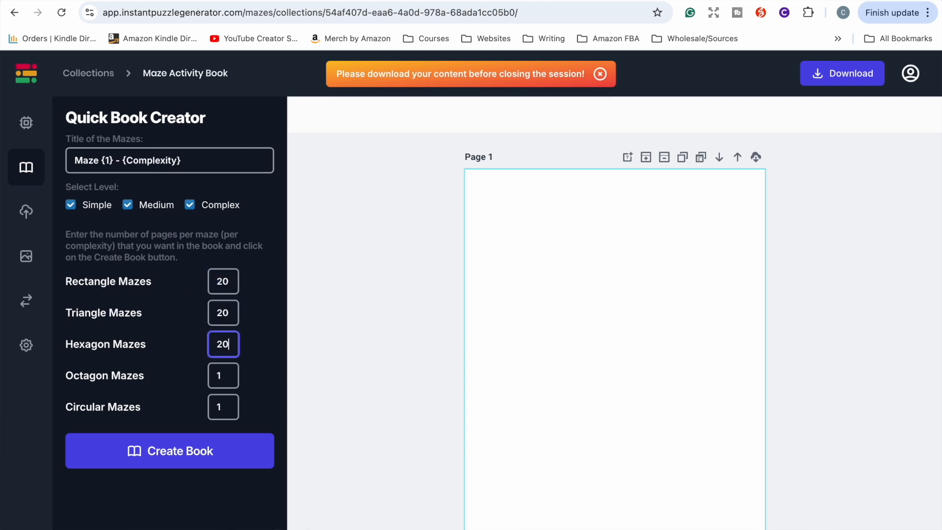
{"action": "double_click", "coordinate": [224, 378]}
{"action": "type", "text": "20"}
{"action": "double_click", "coordinate": [228, 405]}
{"action": "type", "text": "20"}
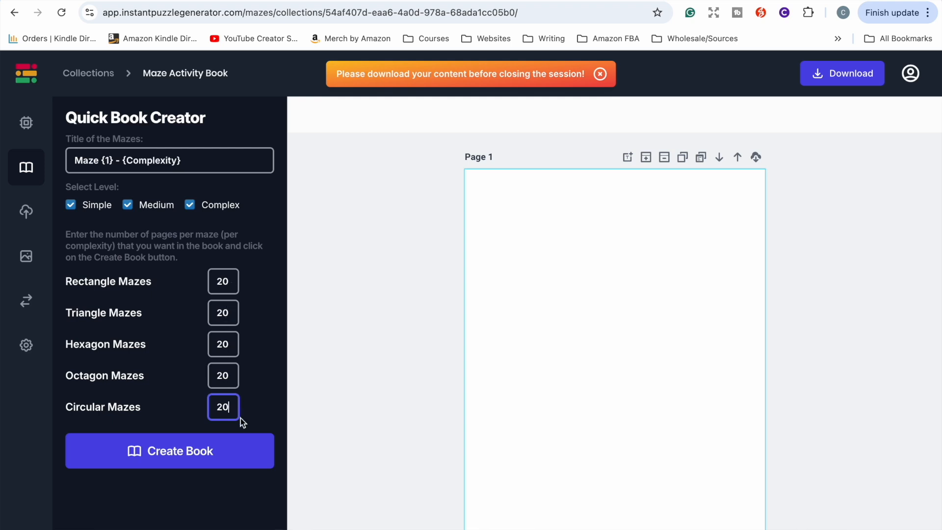
{"action": "left_click", "coordinate": [193, 449]}
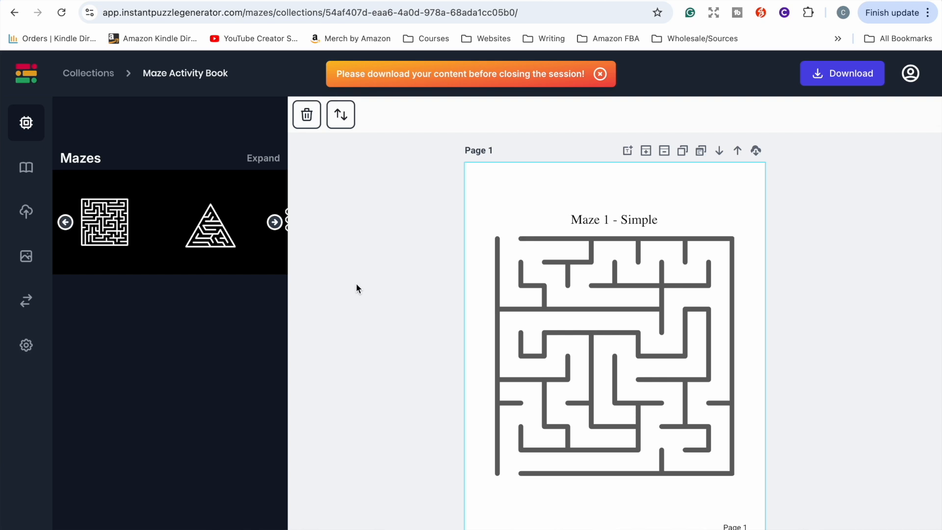
Step: Shuffle the order of the generated maze pages
{"action": "scroll", "coordinate": [356, 288], "scroll_direction": "down", "scroll_amount": 20}
{"action": "scroll", "coordinate": [357, 288], "scroll_direction": "down", "scroll_amount": 20}
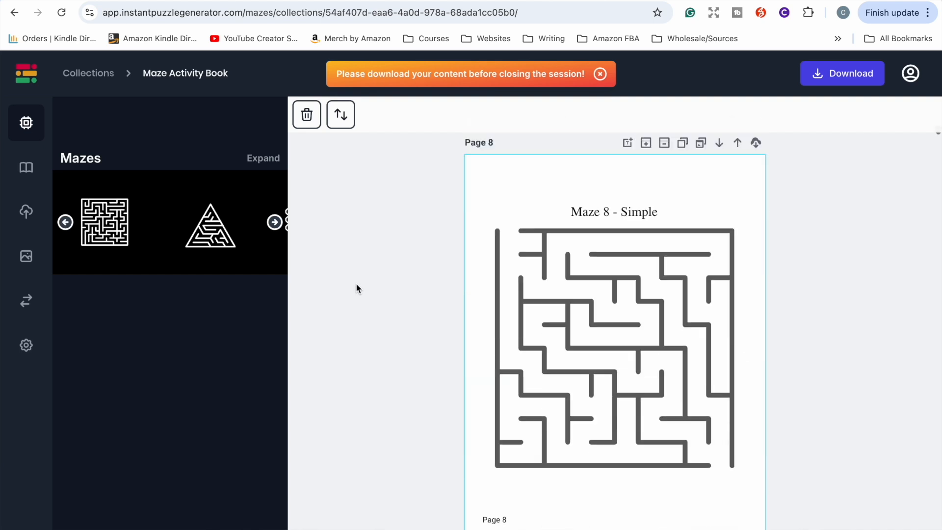
{"action": "scroll", "coordinate": [356, 286], "scroll_direction": "down", "scroll_amount": 12}
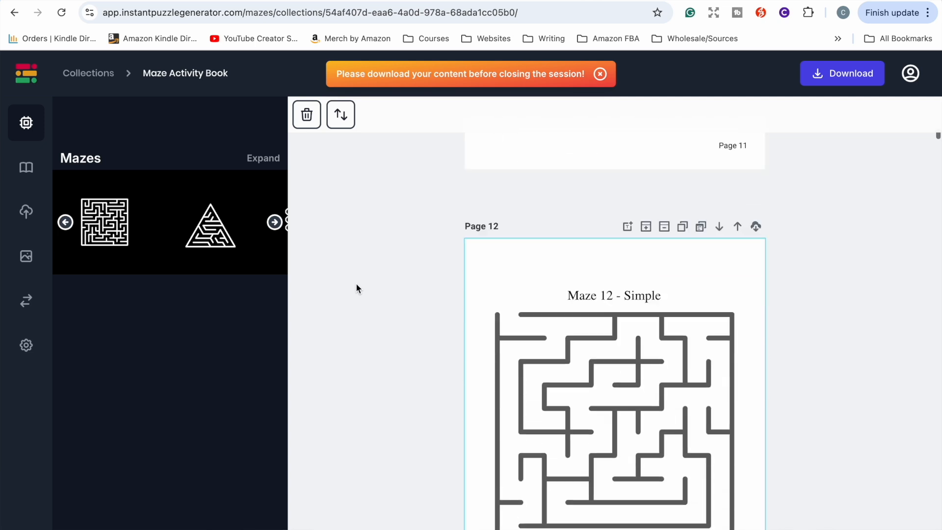
{"action": "scroll", "coordinate": [356, 286], "scroll_direction": "up", "scroll_amount": 20}
{"action": "scroll", "coordinate": [357, 285], "scroll_direction": "up", "scroll_amount": 20}
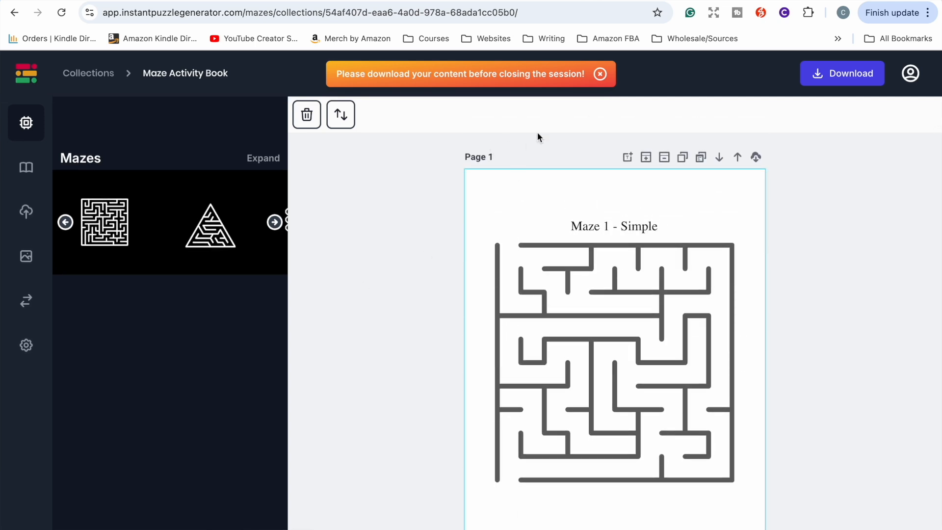
{"action": "left_click", "coordinate": [343, 117]}
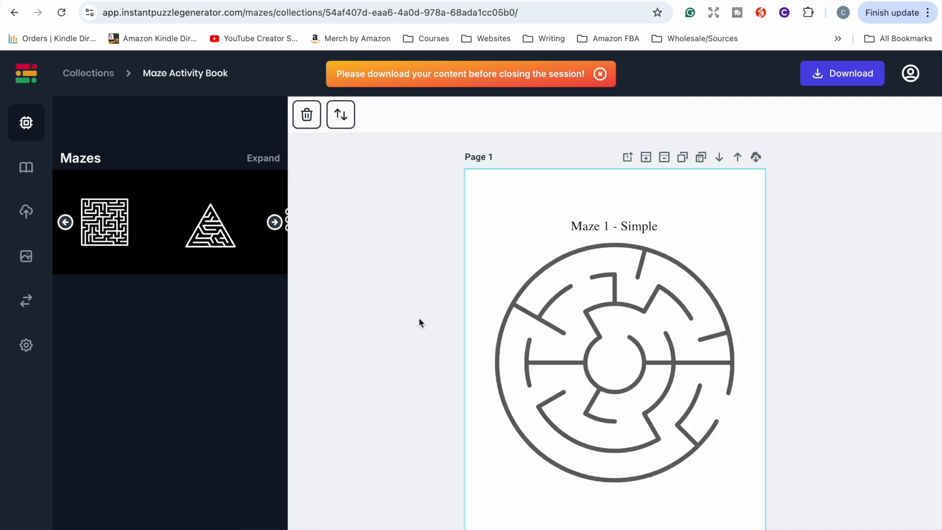
Step: Scroll through the shuffled maze pages and start downloading the book
{"action": "scroll", "coordinate": [445, 403], "scroll_direction": "down", "scroll_amount": 15}
{"action": "scroll", "coordinate": [444, 402], "scroll_direction": "down", "scroll_amount": 20}
{"action": "scroll", "coordinate": [445, 407], "scroll_direction": "down", "scroll_amount": 20}
{"action": "scroll", "coordinate": [445, 406], "scroll_direction": "down", "scroll_amount": 20}
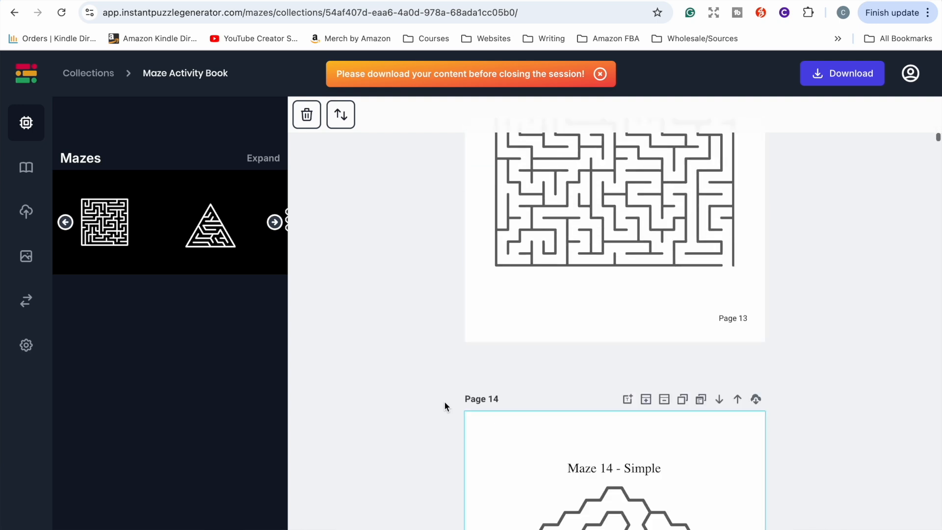
{"action": "scroll", "coordinate": [446, 406], "scroll_direction": "down", "scroll_amount": 20}
{"action": "scroll", "coordinate": [444, 401], "scroll_direction": "down", "scroll_amount": 2}
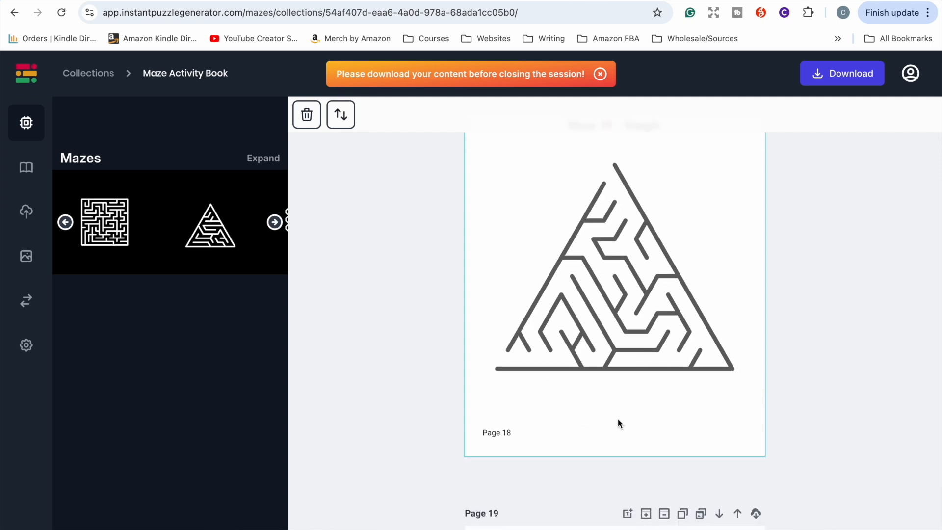
{"action": "scroll", "coordinate": [617, 455], "scroll_direction": "down", "scroll_amount": 5}
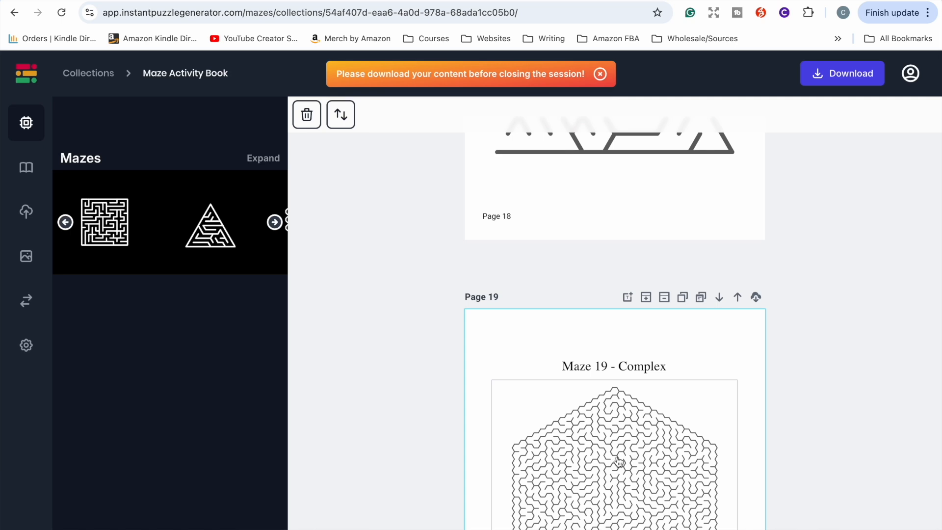
{"action": "scroll", "coordinate": [618, 460], "scroll_direction": "down", "scroll_amount": 15}
{"action": "scroll", "coordinate": [618, 459], "scroll_direction": "down", "scroll_amount": 7}
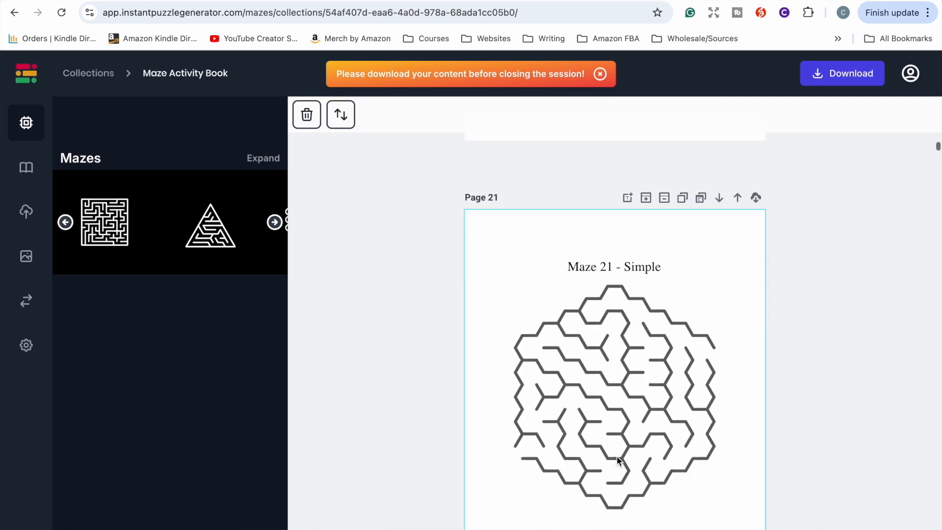
{"action": "scroll", "coordinate": [618, 460], "scroll_direction": "down", "scroll_amount": 2}
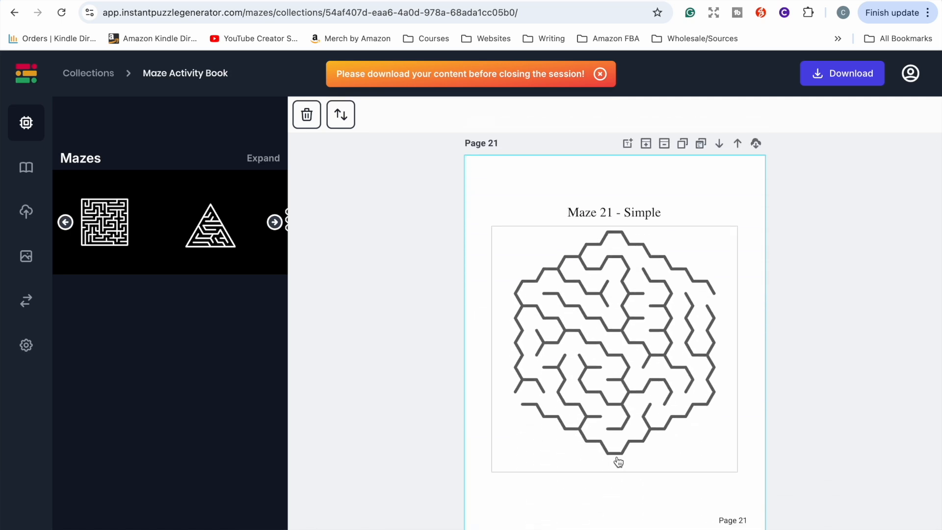
{"action": "scroll", "coordinate": [619, 461], "scroll_direction": "down", "scroll_amount": 2}
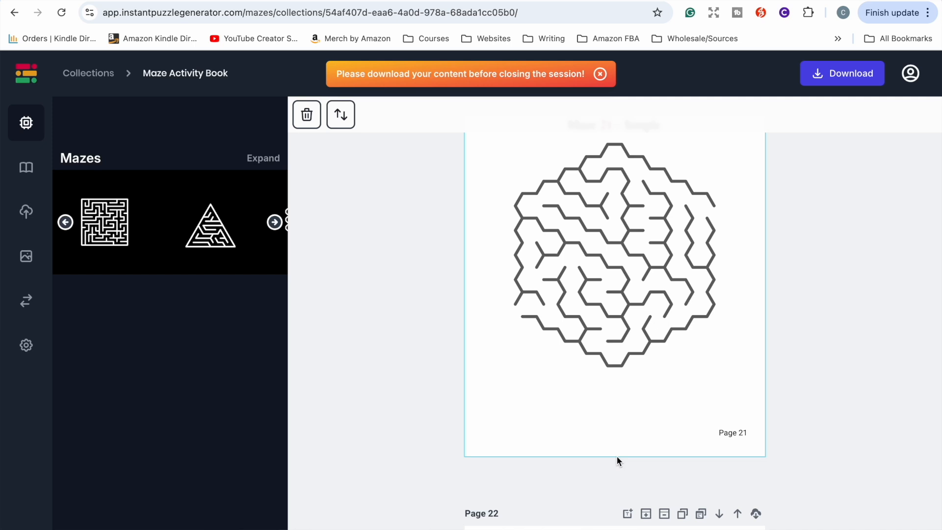
{"action": "left_click", "coordinate": [839, 77]}
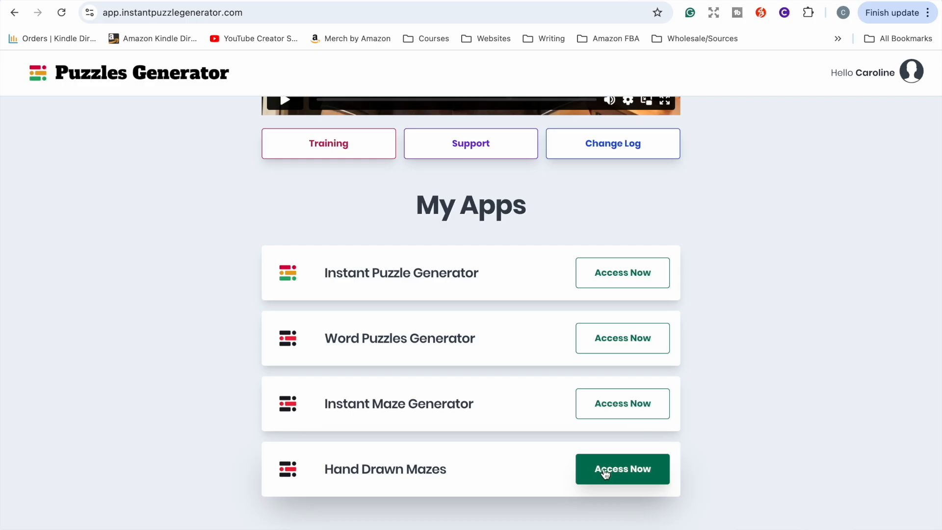
Step: Open the HDM hand-drawn maze editor and browse its maze type templates, expanding Maze Type 3
{"action": "left_click", "coordinate": [607, 470]}
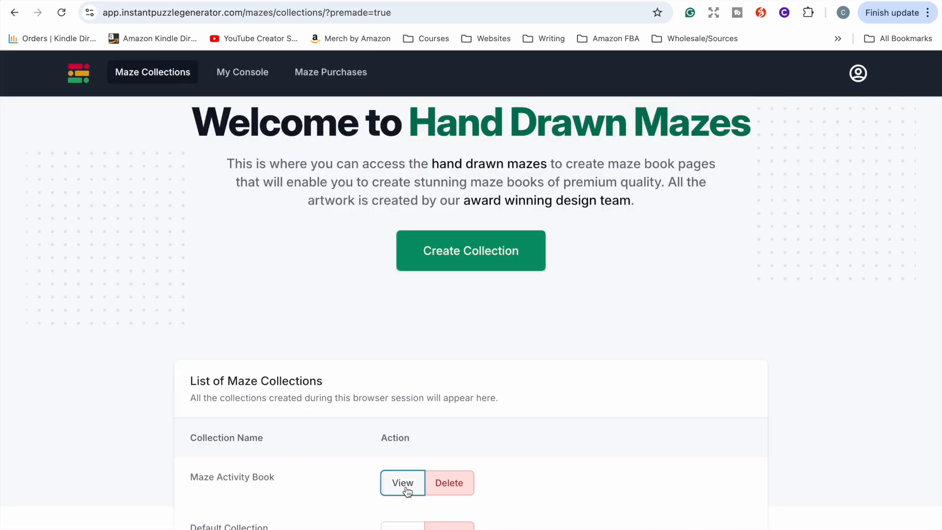
{"action": "left_click", "coordinate": [403, 483]}
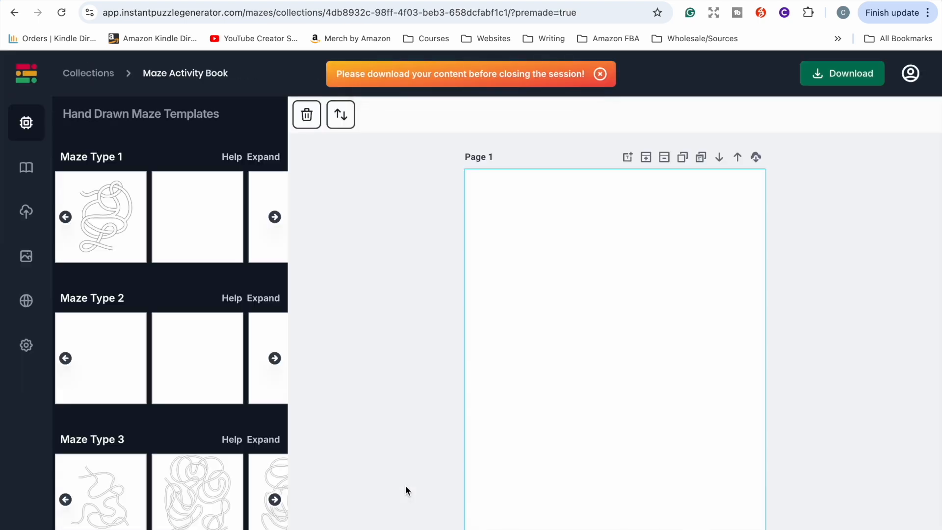
{"action": "scroll", "coordinate": [137, 432], "scroll_direction": "down", "scroll_amount": 2}
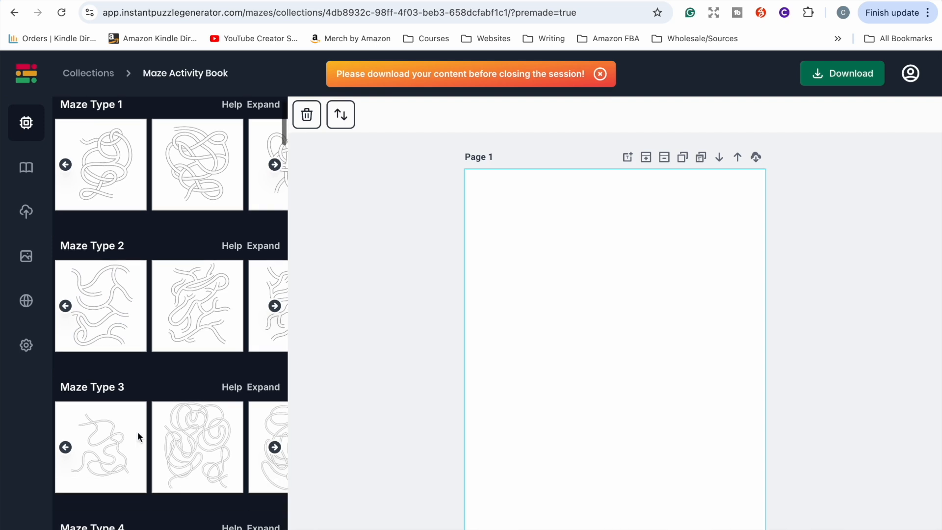
{"action": "scroll", "coordinate": [137, 432], "scroll_direction": "up", "scroll_amount": 1}
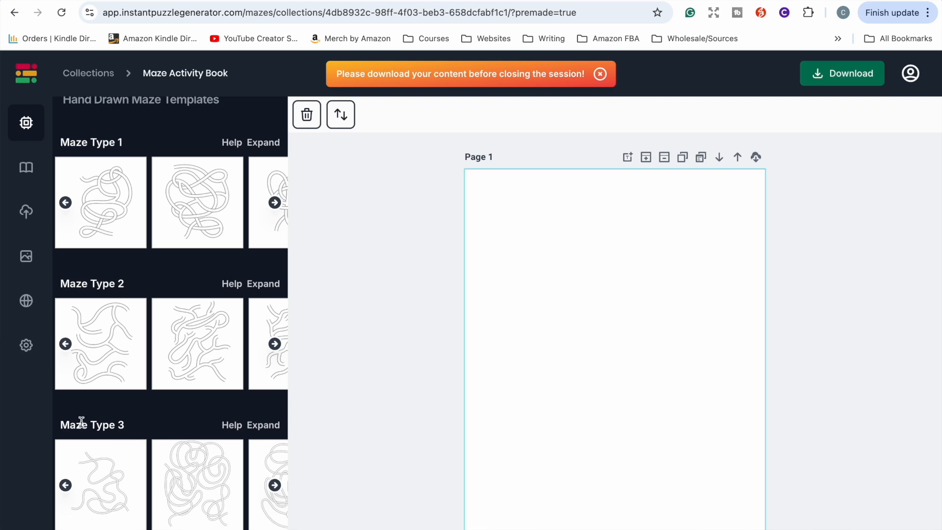
{"action": "scroll", "coordinate": [97, 396], "scroll_direction": "down", "scroll_amount": 20}
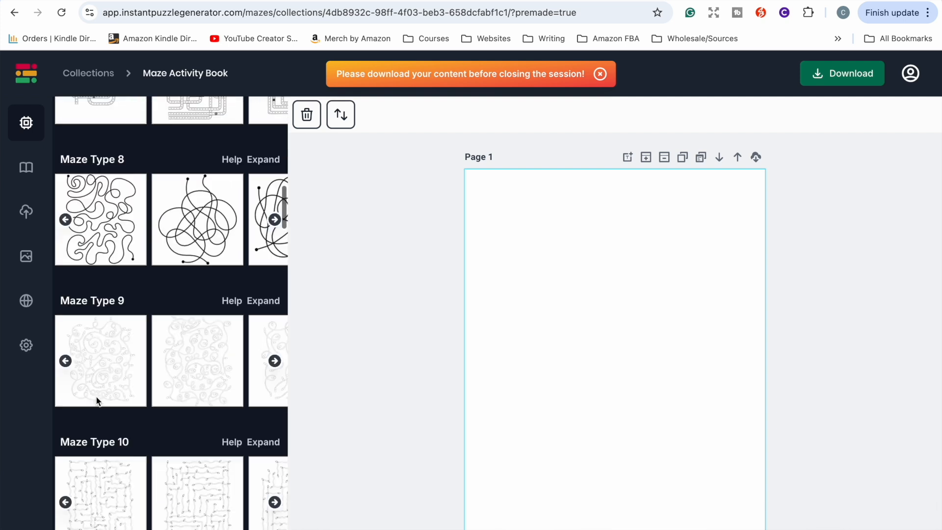
{"action": "scroll", "coordinate": [97, 400], "scroll_direction": "down", "scroll_amount": 20}
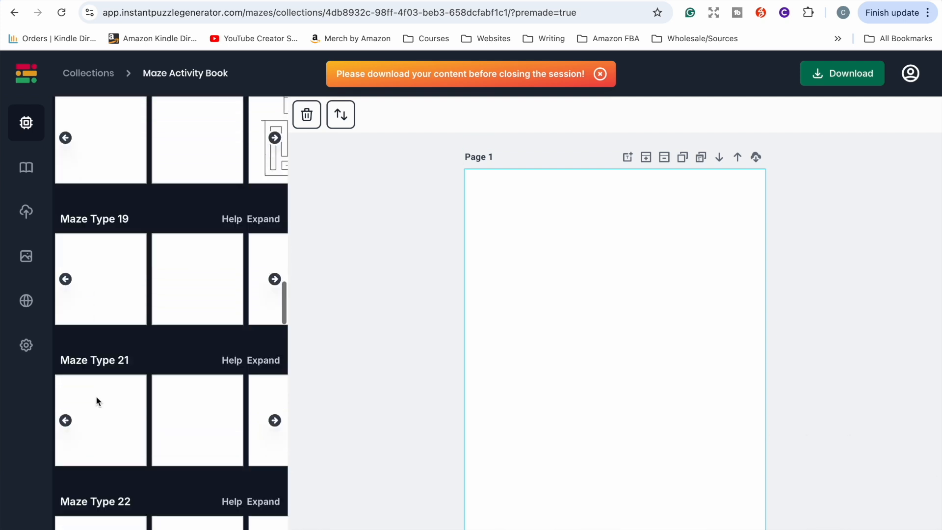
{"action": "scroll", "coordinate": [96, 397], "scroll_direction": "down", "scroll_amount": 13}
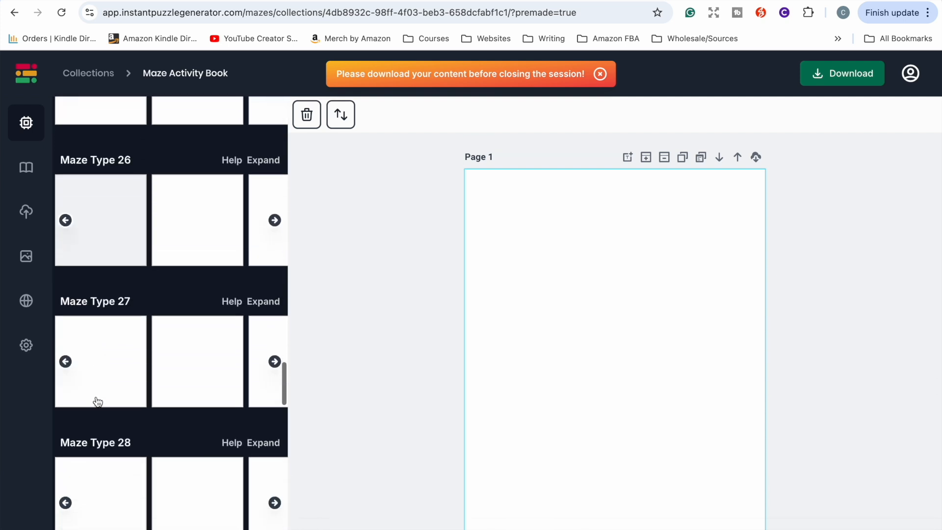
{"action": "scroll", "coordinate": [265, 246], "scroll_direction": "up", "scroll_amount": 20}
{"action": "left_click", "coordinate": [260, 234]}
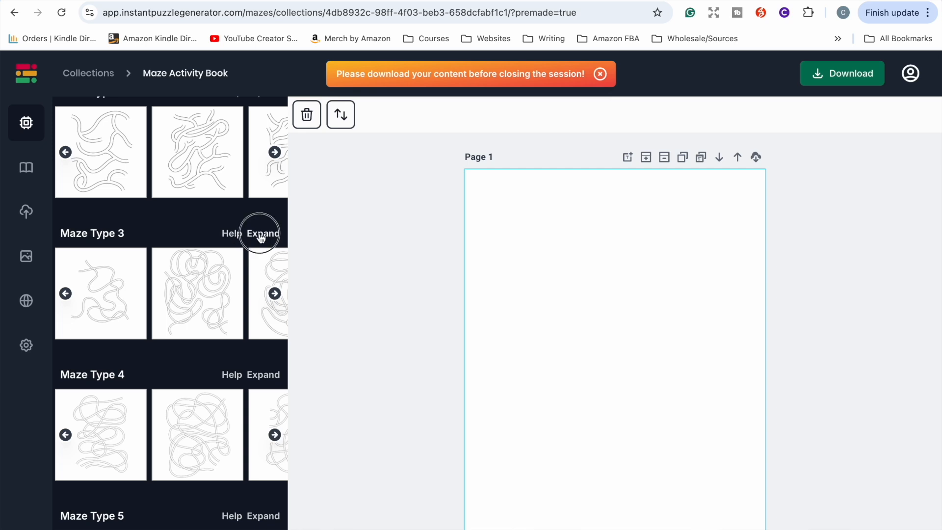
{"action": "scroll", "coordinate": [251, 322], "scroll_direction": "up", "scroll_amount": 5}
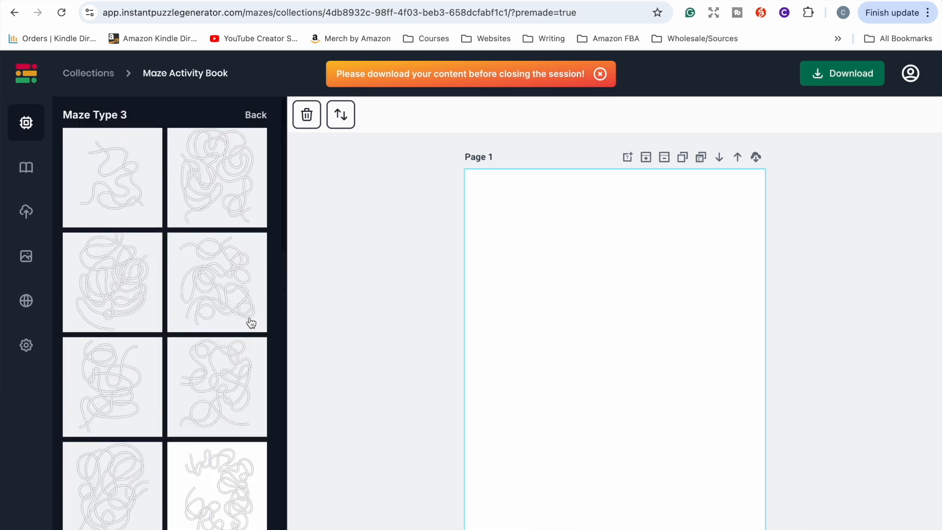
{"action": "scroll", "coordinate": [238, 354], "scroll_direction": "down", "scroll_amount": 5}
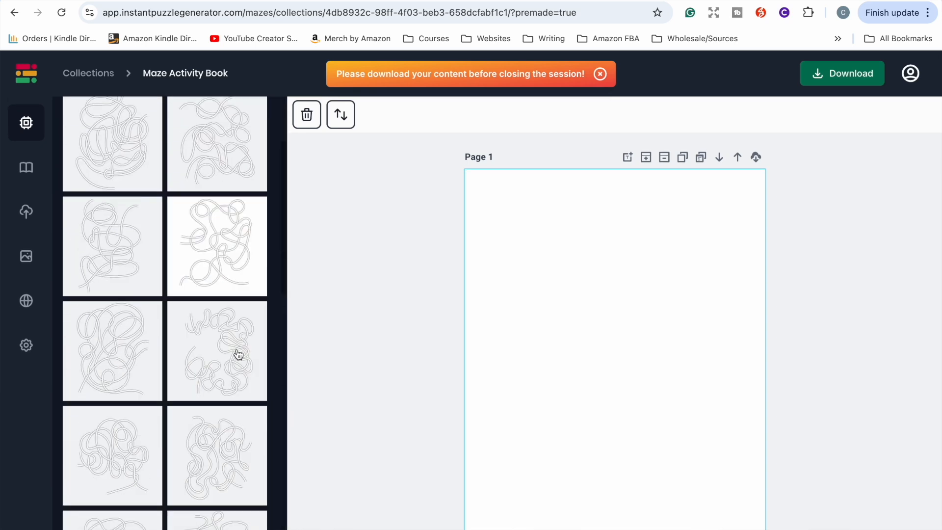
{"action": "scroll", "coordinate": [238, 354], "scroll_direction": "up", "scroll_amount": 5}
Step: Place the first Maze Type 1 hand-drawn template on page 1
{"action": "left_click", "coordinate": [256, 115]}
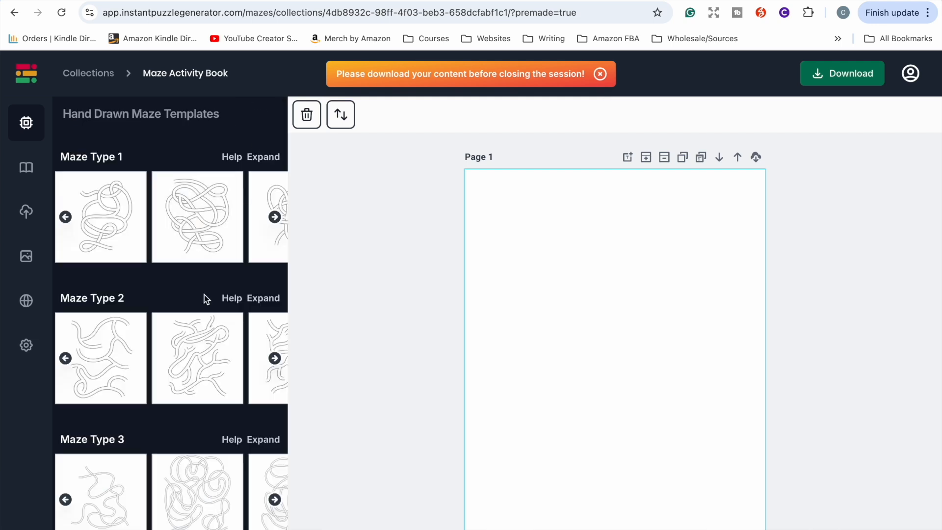
{"action": "scroll", "coordinate": [205, 300], "scroll_direction": "down", "scroll_amount": 4}
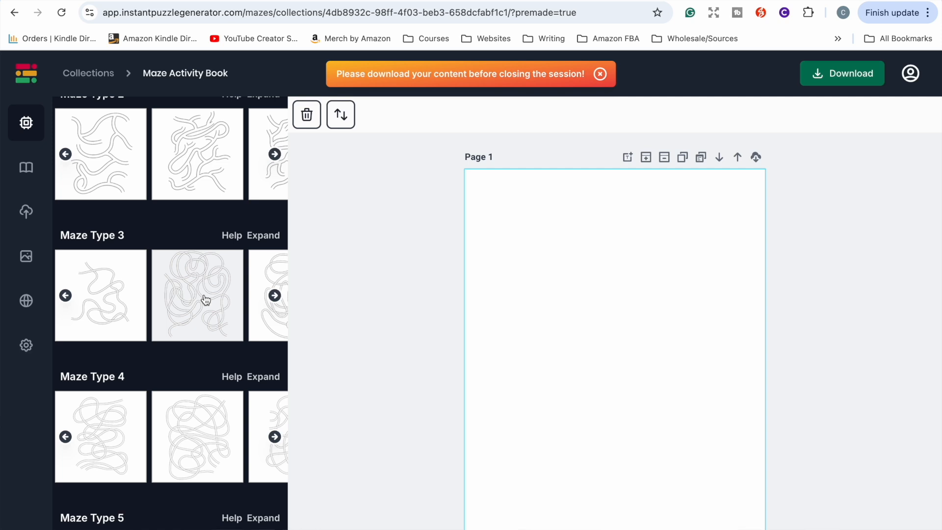
{"action": "scroll", "coordinate": [205, 299], "scroll_direction": "up", "scroll_amount": 4}
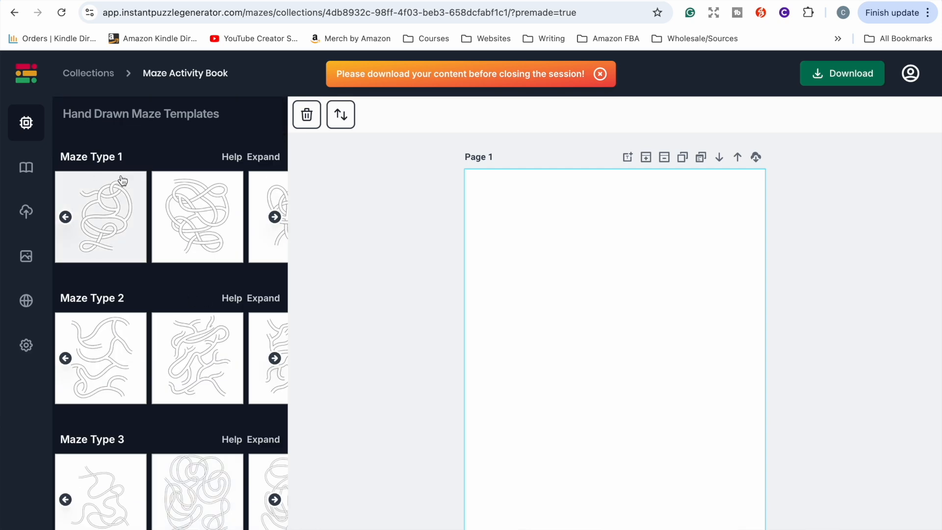
{"action": "left_click", "coordinate": [125, 211]}
{"action": "left_click", "coordinate": [554, 312]}
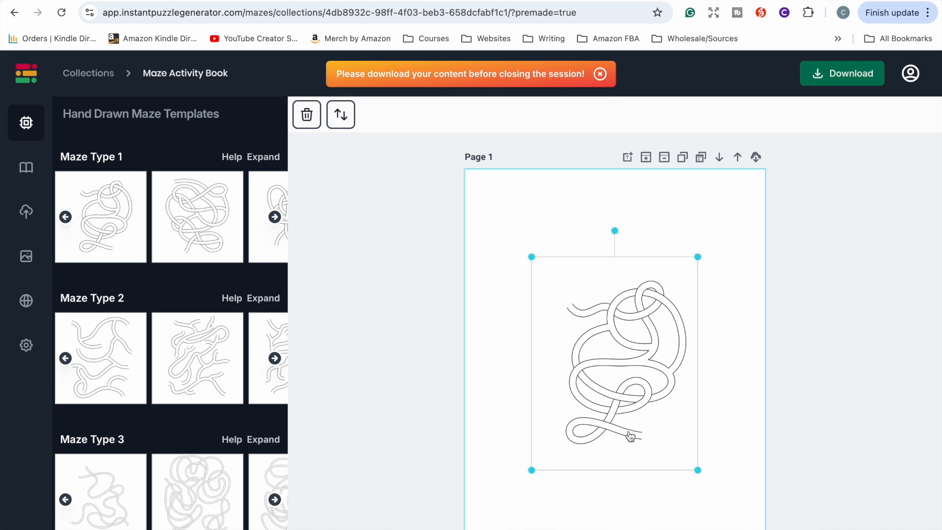
Step: Replace the maze on page 1 with the first Maze Type 3 hand-drawn template
{"action": "left_click", "coordinate": [622, 354]}
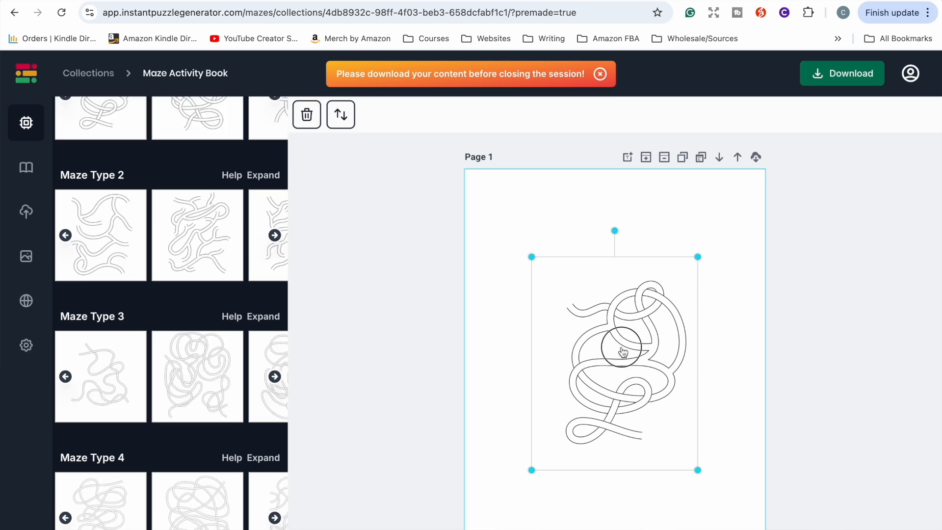
{"action": "left_click", "coordinate": [104, 367]}
{"action": "left_click", "coordinate": [608, 275]}
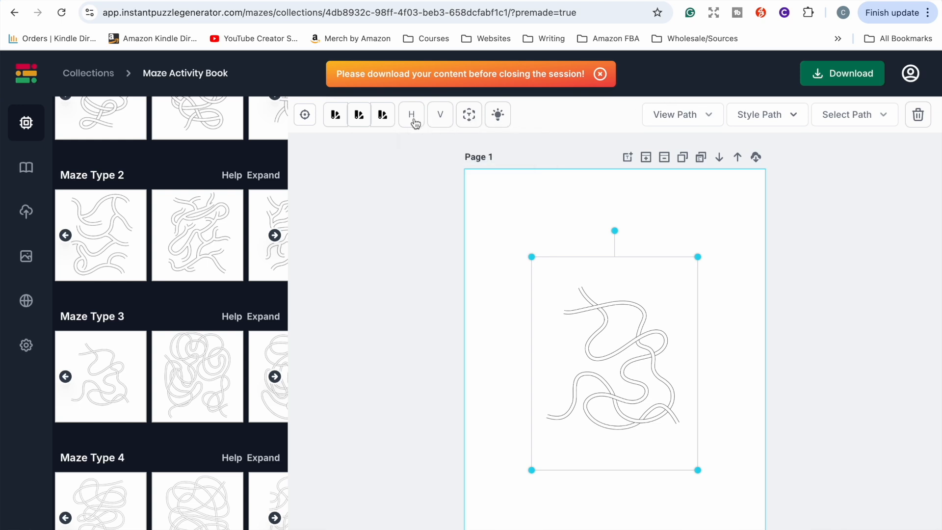
Step: Review the View Path and Style Path options for the maze, then delete the maze from page 1
{"action": "left_click", "coordinate": [692, 119]}
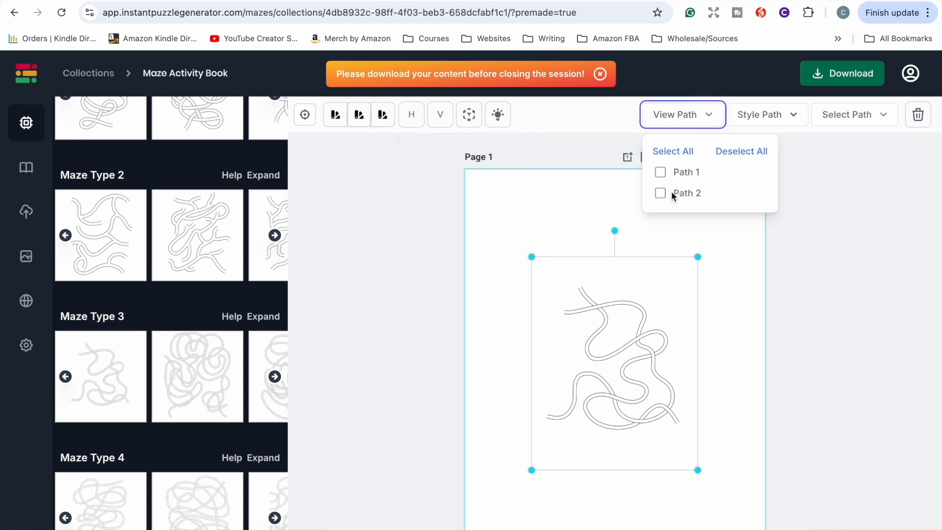
{"action": "left_click", "coordinate": [711, 114]}
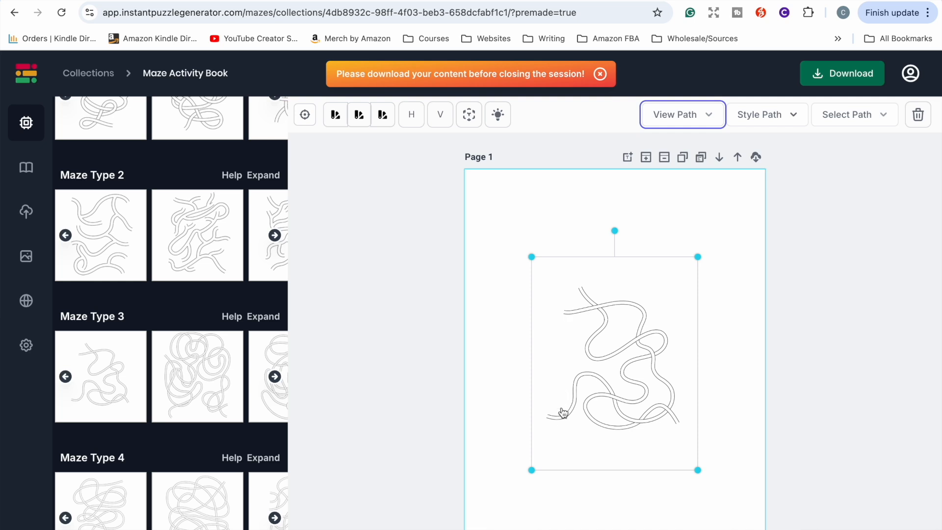
{"action": "left_click", "coordinate": [796, 117]}
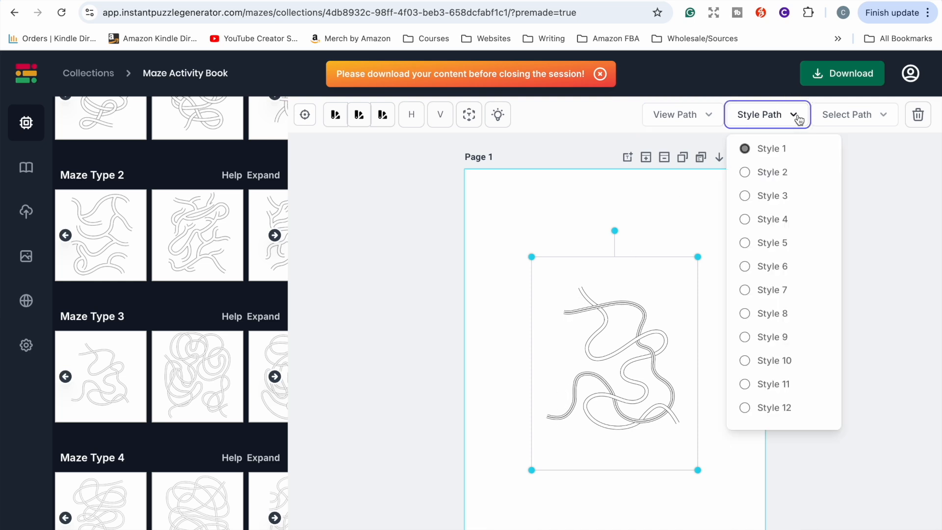
{"action": "left_click", "coordinate": [797, 117]}
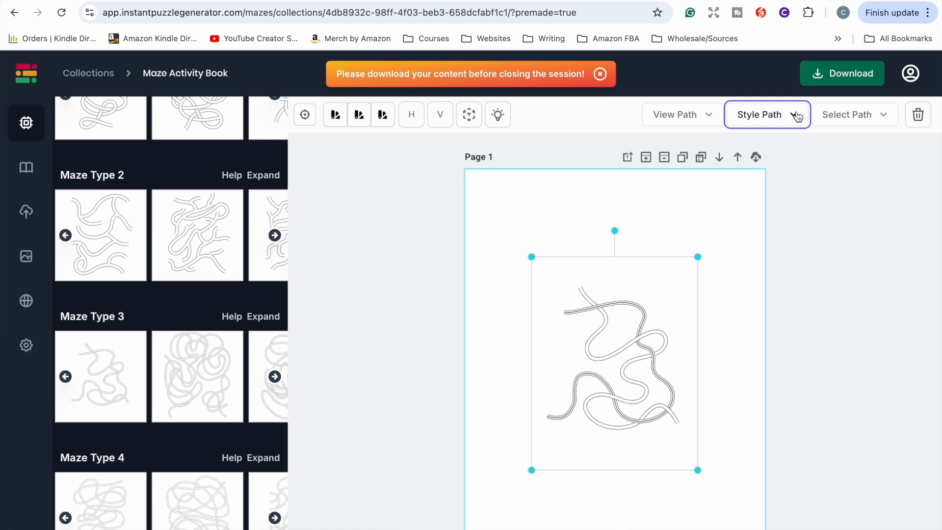
{"action": "key", "text": "Delete"}
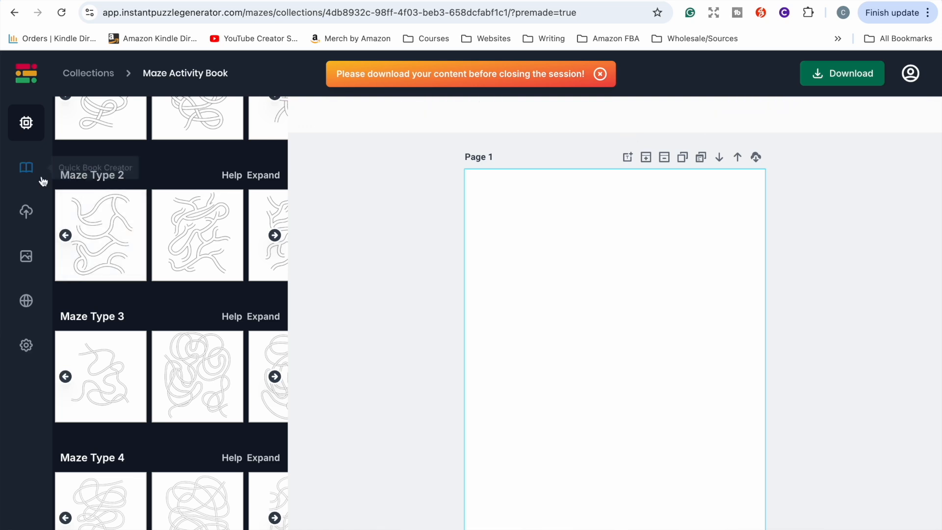
Step: Open the Quick Book Creator and set the total number of mazes to 50
{"action": "left_click", "coordinate": [34, 175]}
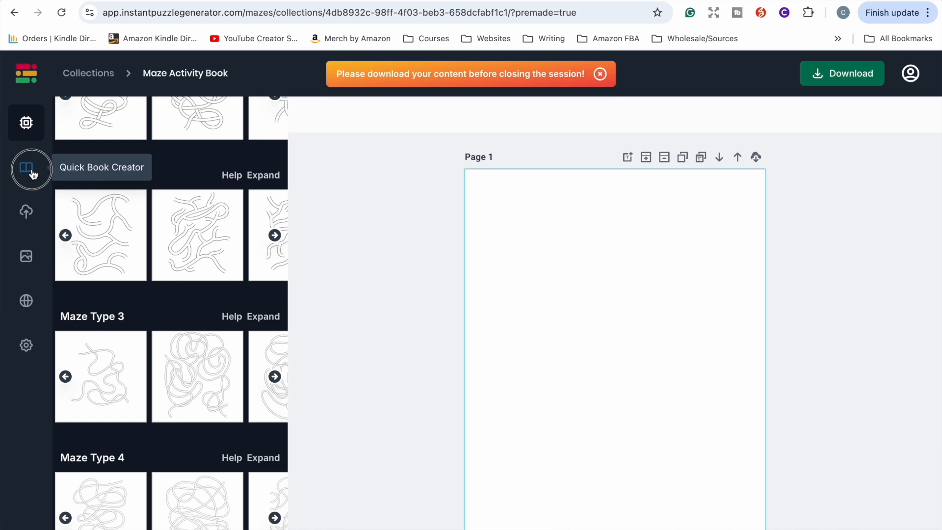
{"action": "scroll", "coordinate": [157, 294], "scroll_direction": "up", "scroll_amount": 5}
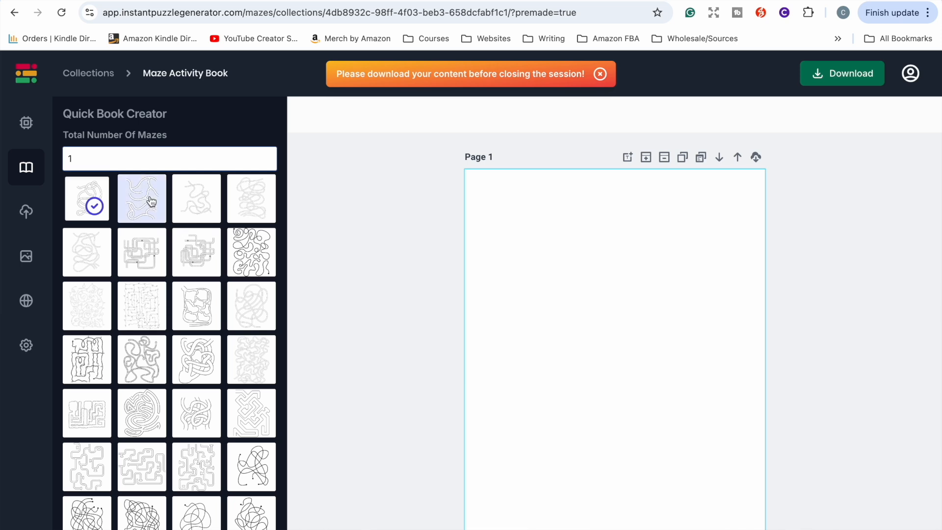
{"action": "double_click", "coordinate": [78, 163]}
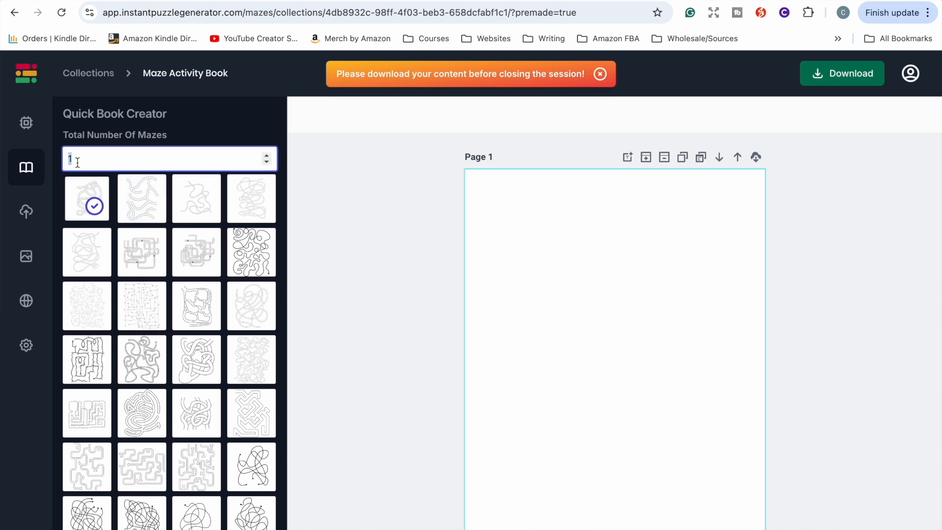
{"action": "scroll", "coordinate": [78, 163], "scroll_direction": "down", "scroll_amount": 5}
{"action": "scroll", "coordinate": [111, 147], "scroll_direction": "up", "scroll_amount": 5}
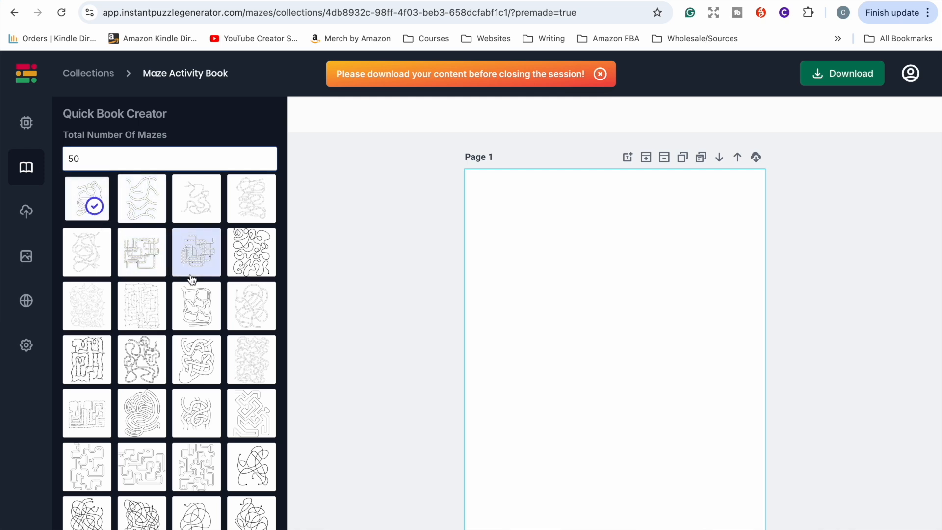
Step: Select four additional maze shapes in the Quick Book Creator and create the book
{"action": "scroll", "coordinate": [191, 279], "scroll_direction": "down", "scroll_amount": 1}
{"action": "left_click", "coordinate": [251, 221]}
{"action": "left_click", "coordinate": [142, 383]}
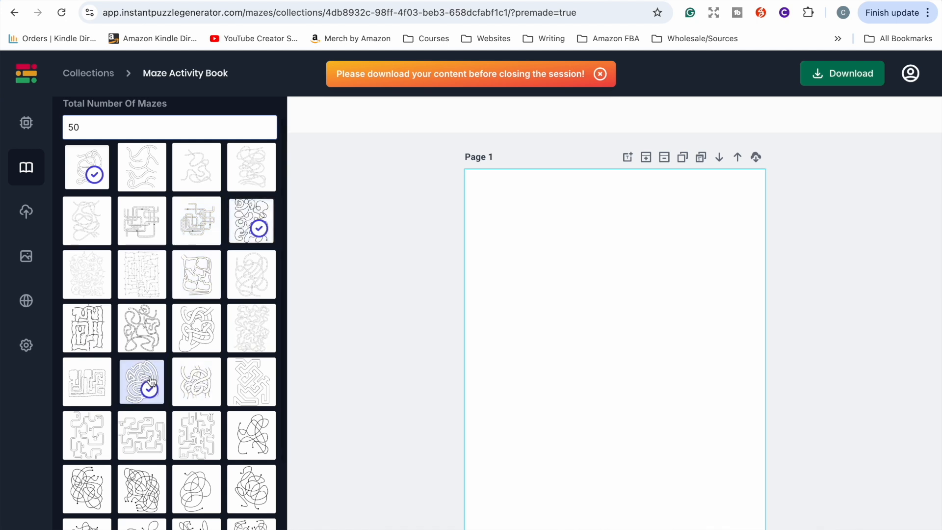
{"action": "scroll", "coordinate": [148, 380], "scroll_direction": "down", "scroll_amount": 3}
{"action": "left_click", "coordinate": [184, 366]}
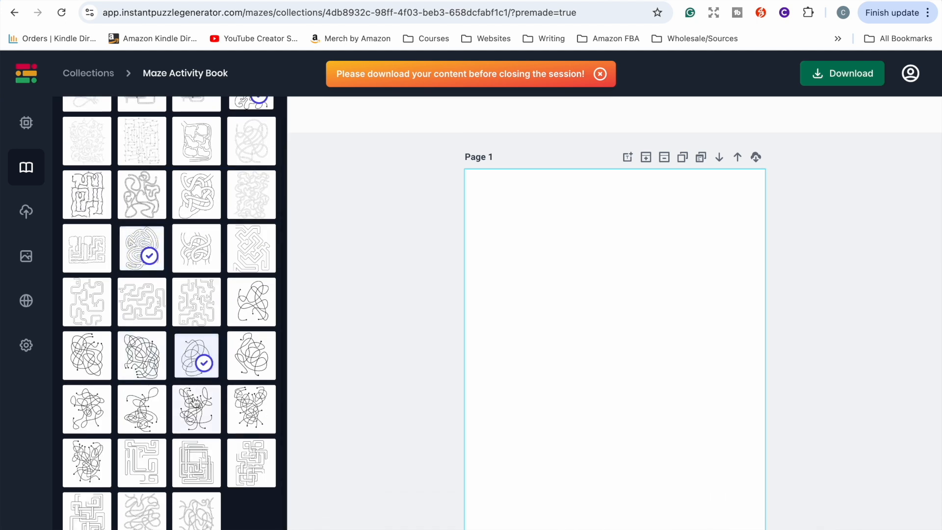
{"action": "left_click", "coordinate": [149, 459]}
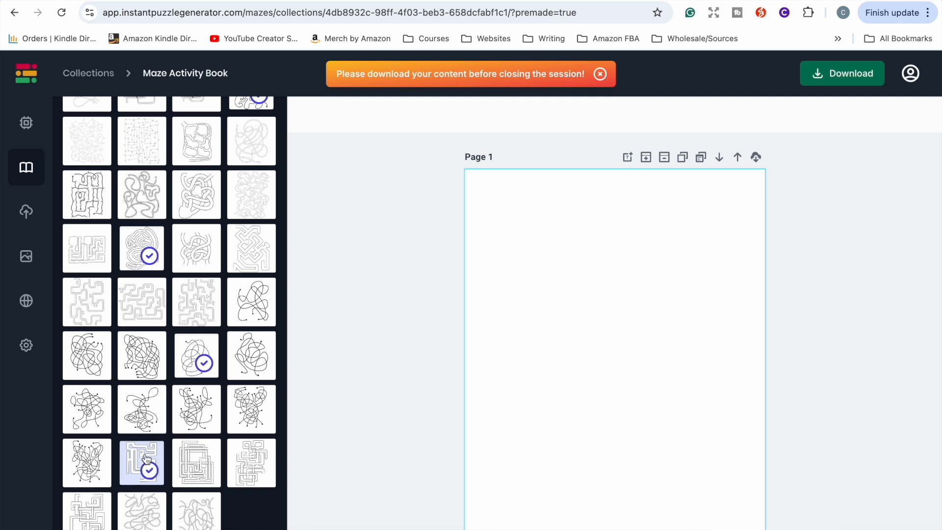
{"action": "scroll", "coordinate": [147, 458], "scroll_direction": "down", "scroll_amount": 2}
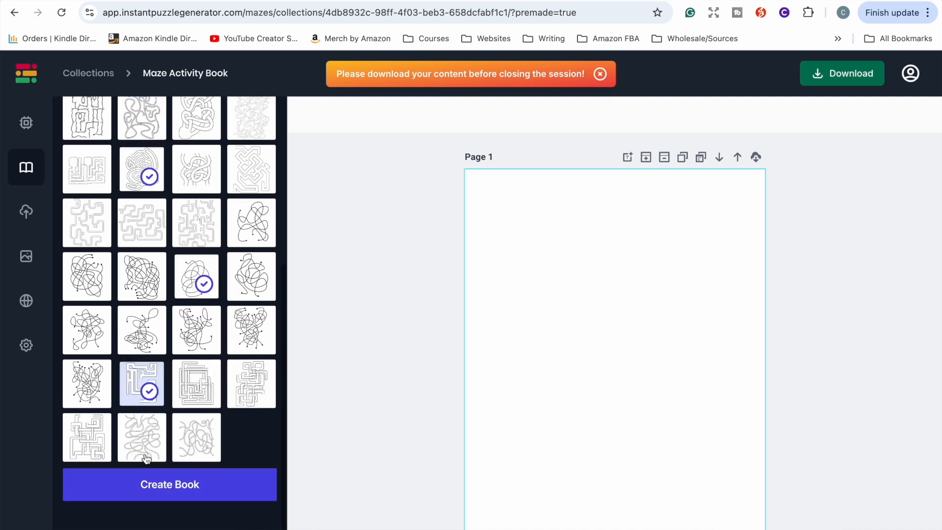
{"action": "left_click", "coordinate": [169, 485]}
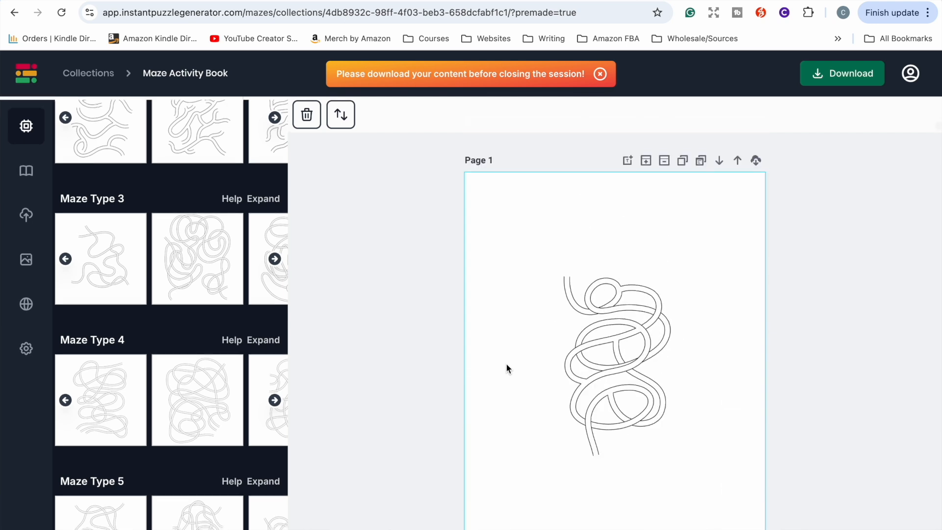
Step: Shuffle the order of the newly created book's maze pages
{"action": "left_click", "coordinate": [341, 115]}
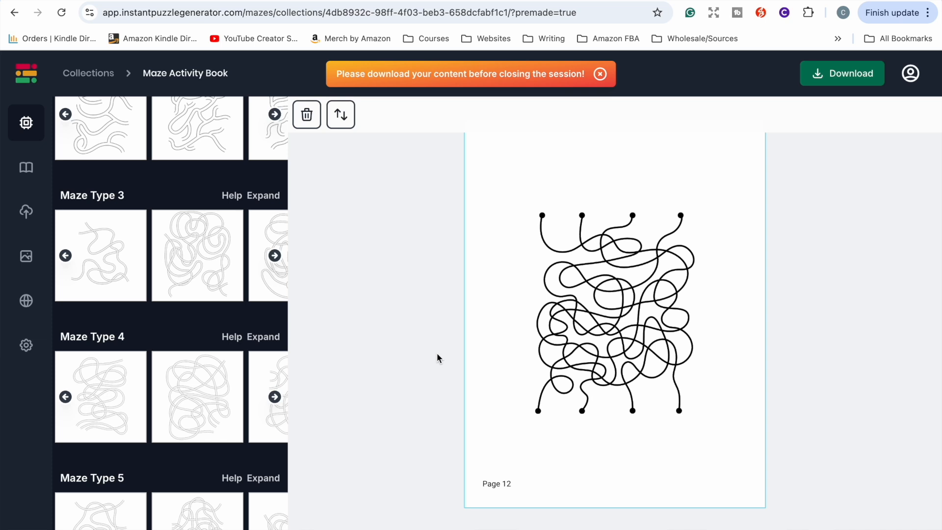
{"action": "scroll", "coordinate": [437, 352], "scroll_direction": "up", "scroll_amount": 5}
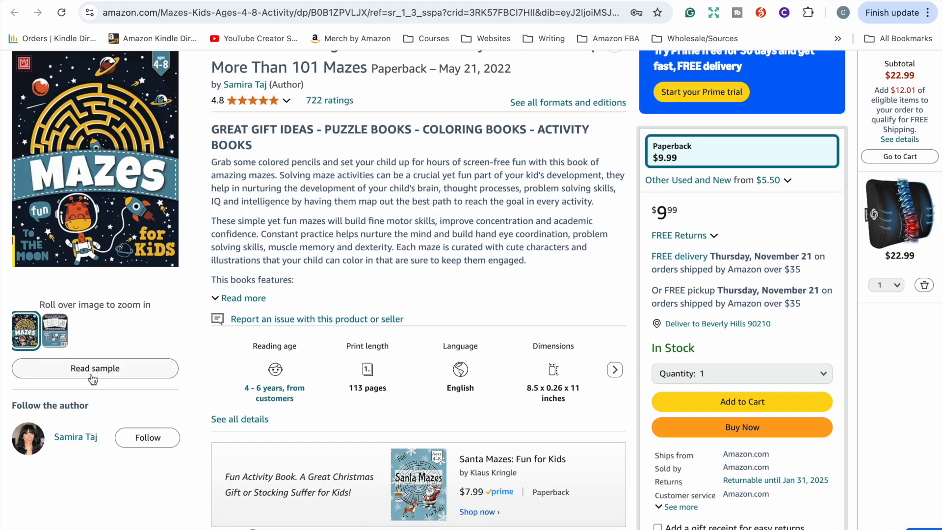
Step: Browse the sample pages of the Mazes For Kids Ages 4-8 book on Amazon
{"action": "left_click", "coordinate": [93, 377]}
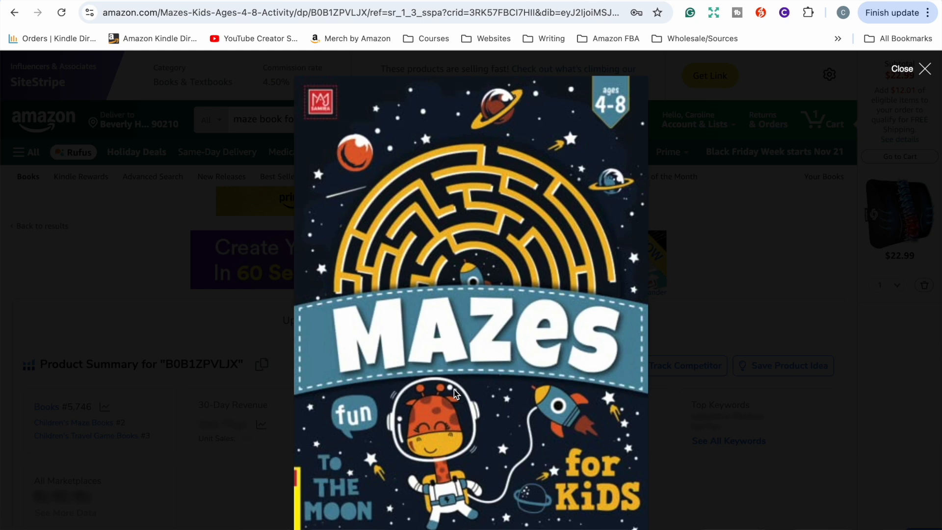
{"action": "scroll", "coordinate": [455, 389], "scroll_direction": "down", "scroll_amount": 10}
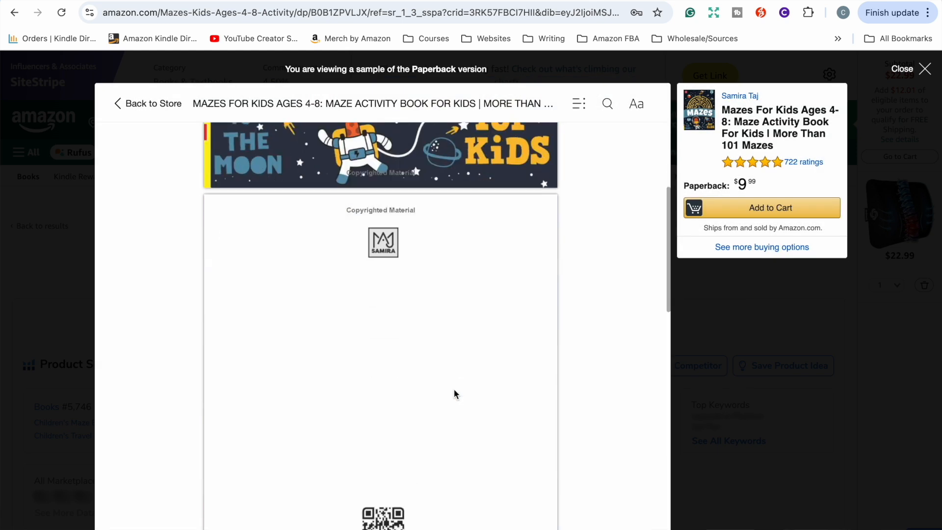
{"action": "scroll", "coordinate": [454, 395], "scroll_direction": "down", "scroll_amount": 10}
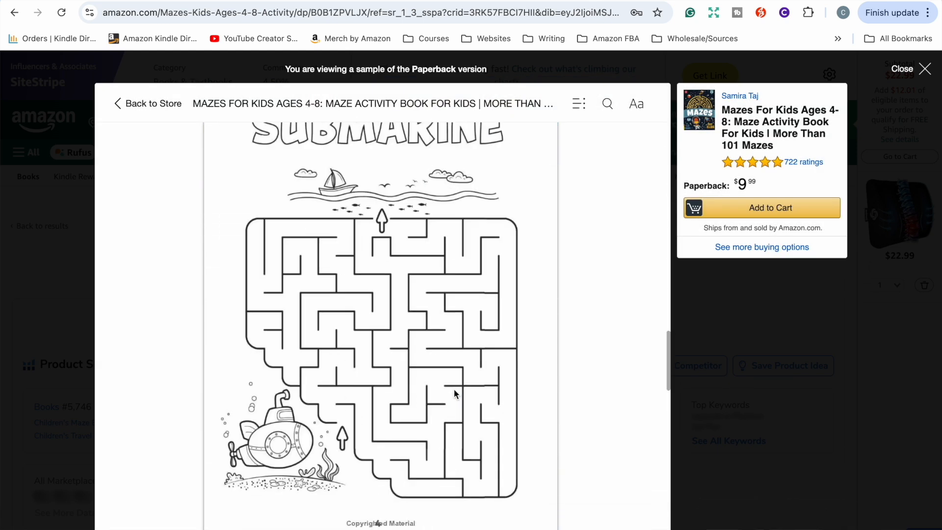
{"action": "scroll", "coordinate": [447, 395], "scroll_direction": "up", "scroll_amount": 1}
{"action": "scroll", "coordinate": [297, 392], "scroll_direction": "up", "scroll_amount": 1}
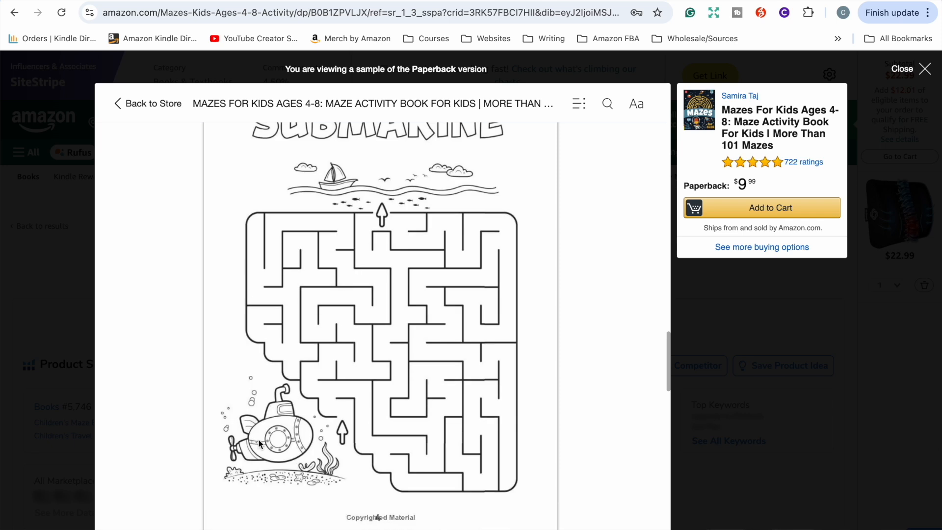
{"action": "scroll", "coordinate": [434, 427], "scroll_direction": "down", "scroll_amount": 15}
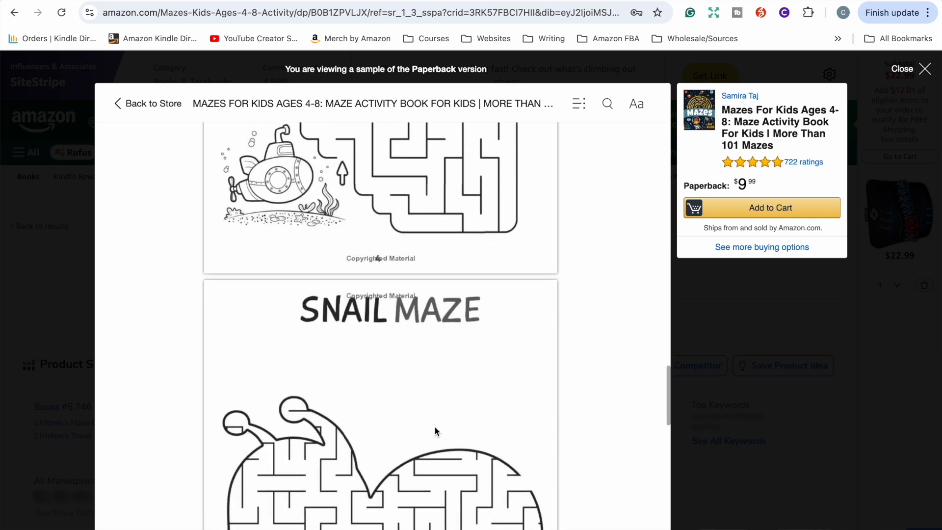